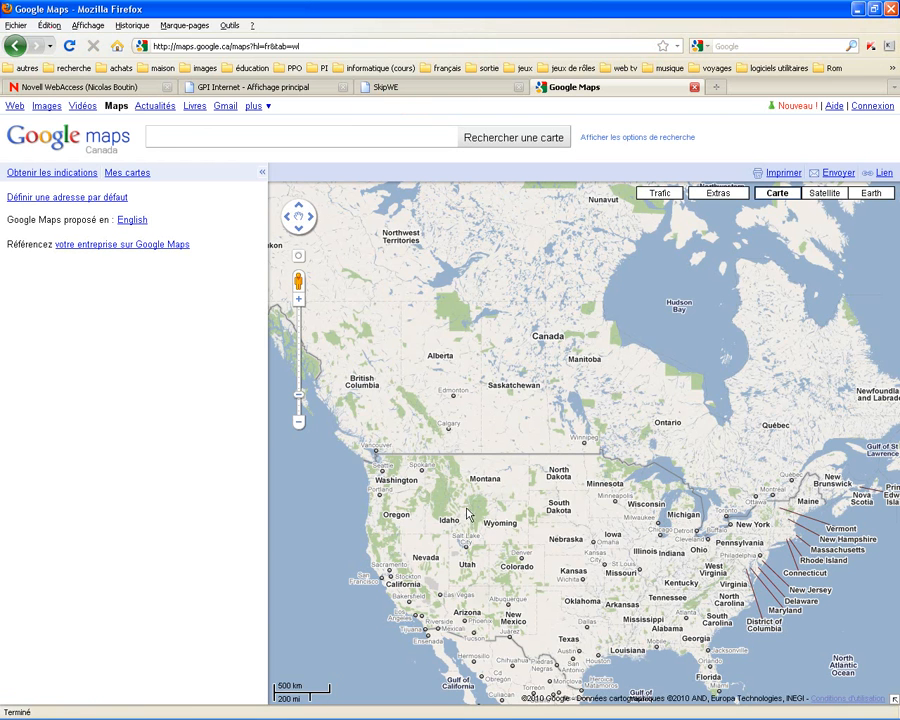
Step: Examine the map of eastern Canada, from the Gaspé Peninsula and Parc National de Forillon back along the St. Lawrence to Québec
{"action": "left_click_drag", "start_coordinate": [622, 393], "coordinate": [481, 381]}
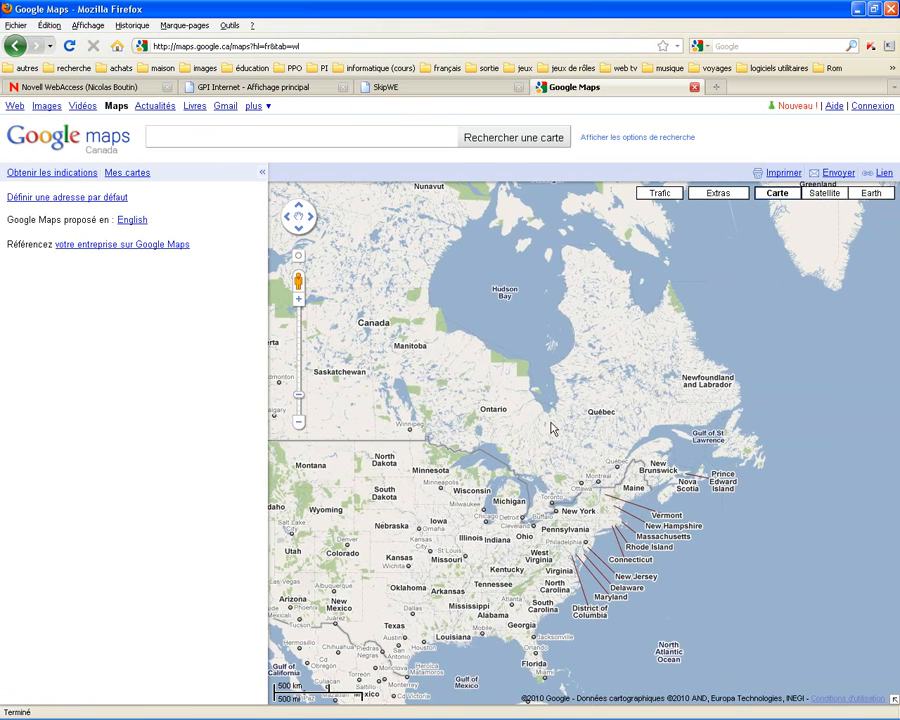
{"action": "scroll", "coordinate": [584, 430], "scroll_direction": "up", "scroll_amount": 2}
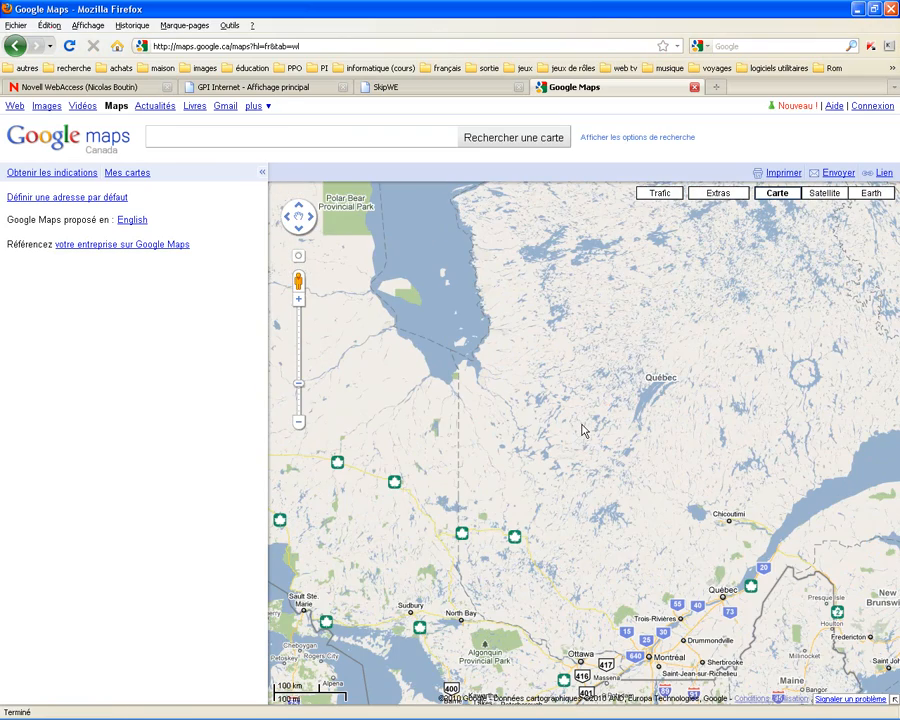
{"action": "scroll", "coordinate": [584, 430], "scroll_direction": "down", "scroll_amount": 4}
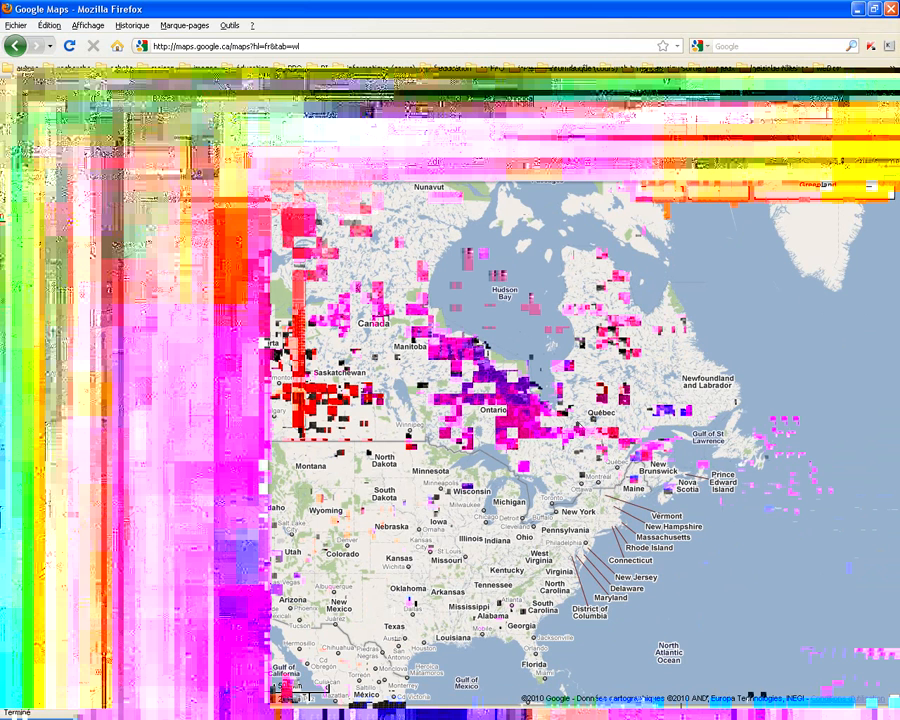
{"action": "left_click_drag", "start_coordinate": [579, 427], "coordinate": [459, 409]}
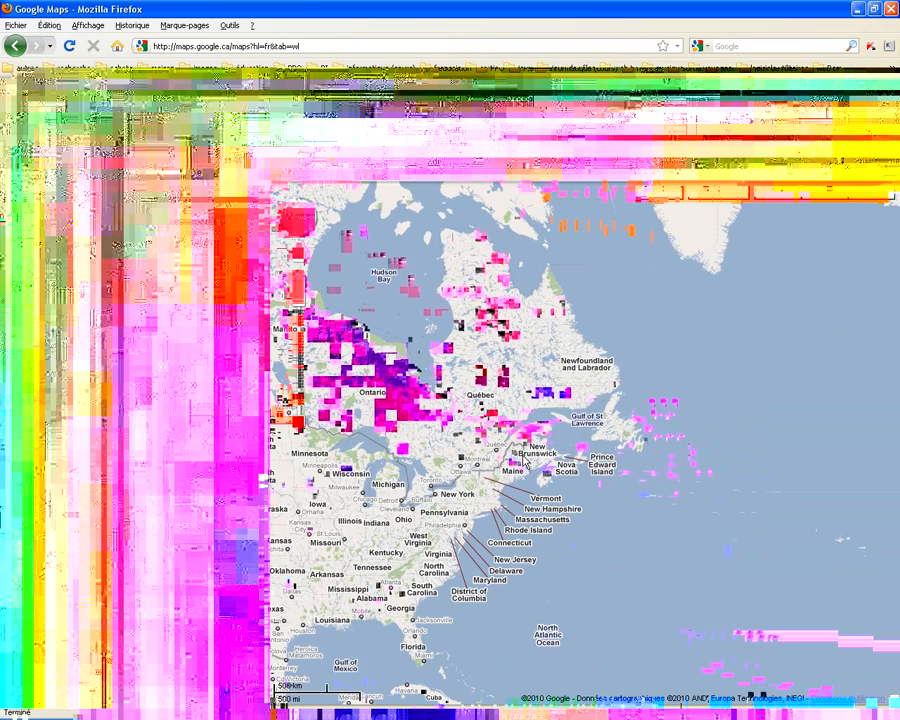
{"action": "scroll", "coordinate": [520, 462], "scroll_direction": "up", "scroll_amount": 3}
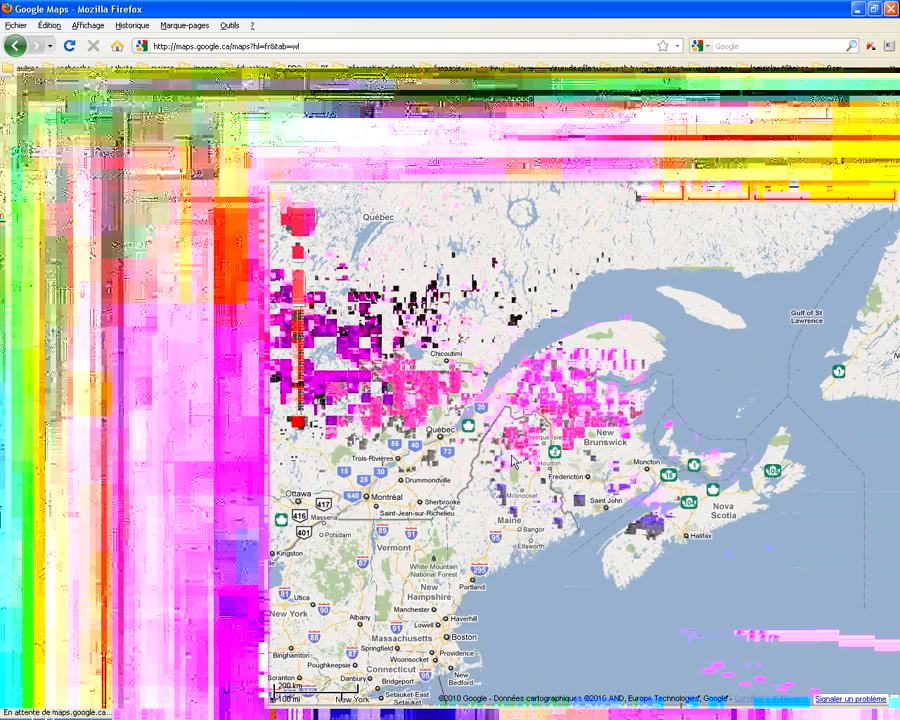
{"action": "left_click_drag", "start_coordinate": [432, 448], "coordinate": [462, 463]}
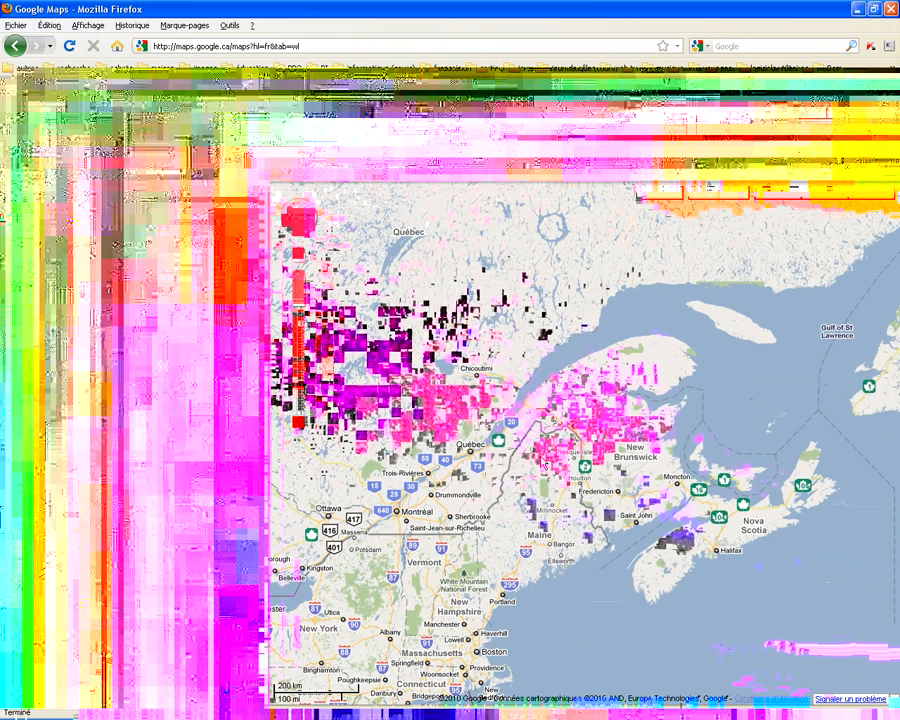
{"action": "left_click_drag", "start_coordinate": [653, 405], "coordinate": [558, 427]}
{"action": "scroll", "coordinate": [558, 427], "scroll_direction": "up", "scroll_amount": 2}
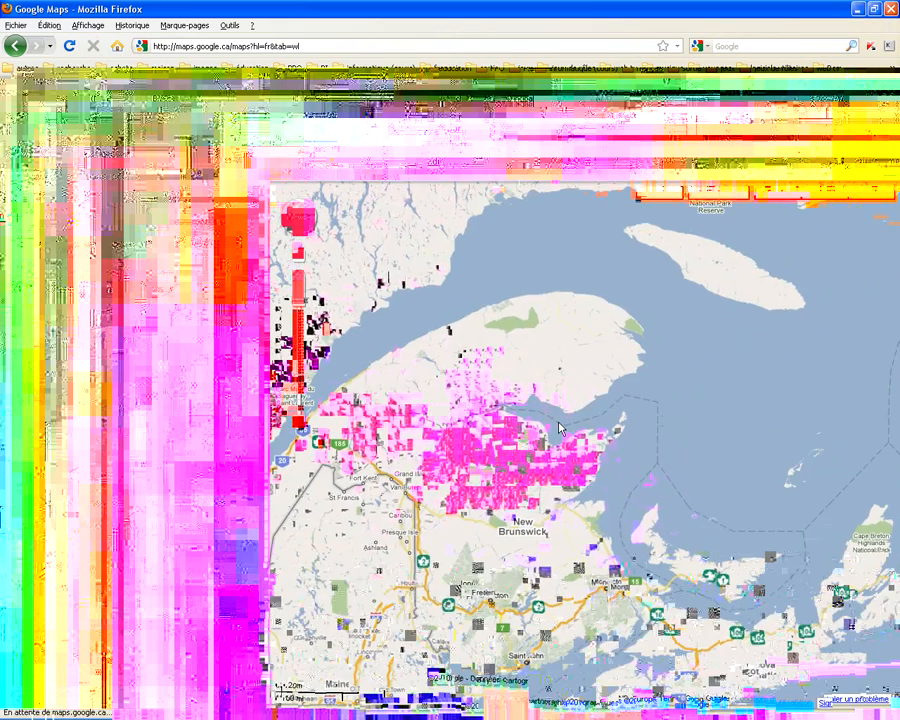
{"action": "left_click_drag", "start_coordinate": [597, 307], "coordinate": [573, 436]}
{"action": "scroll", "coordinate": [573, 436], "scroll_direction": "up", "scroll_amount": 1}
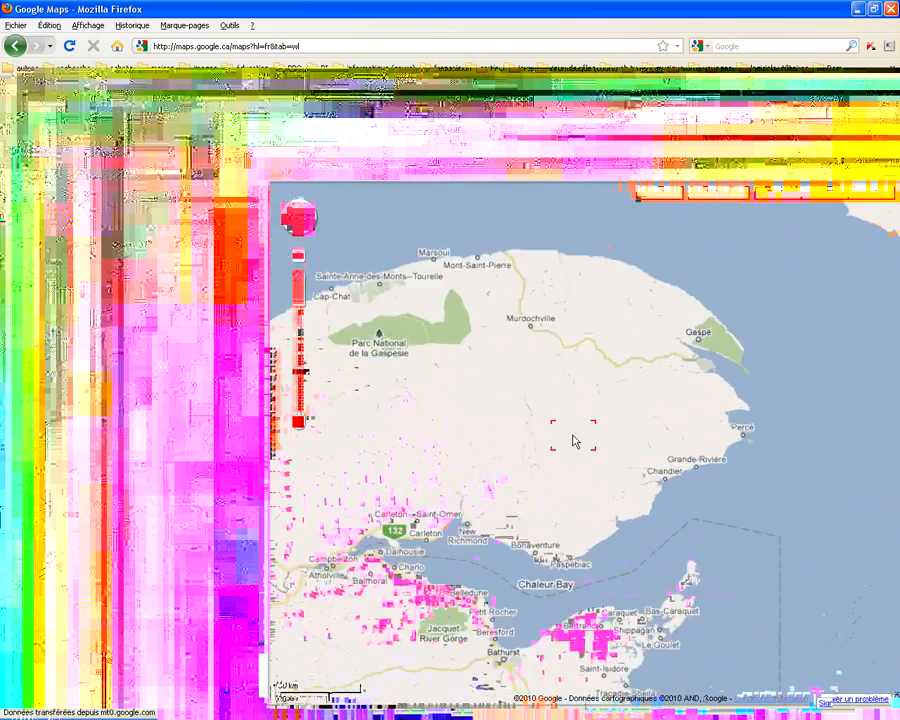
{"action": "left_click_drag", "start_coordinate": [632, 380], "coordinate": [685, 459]}
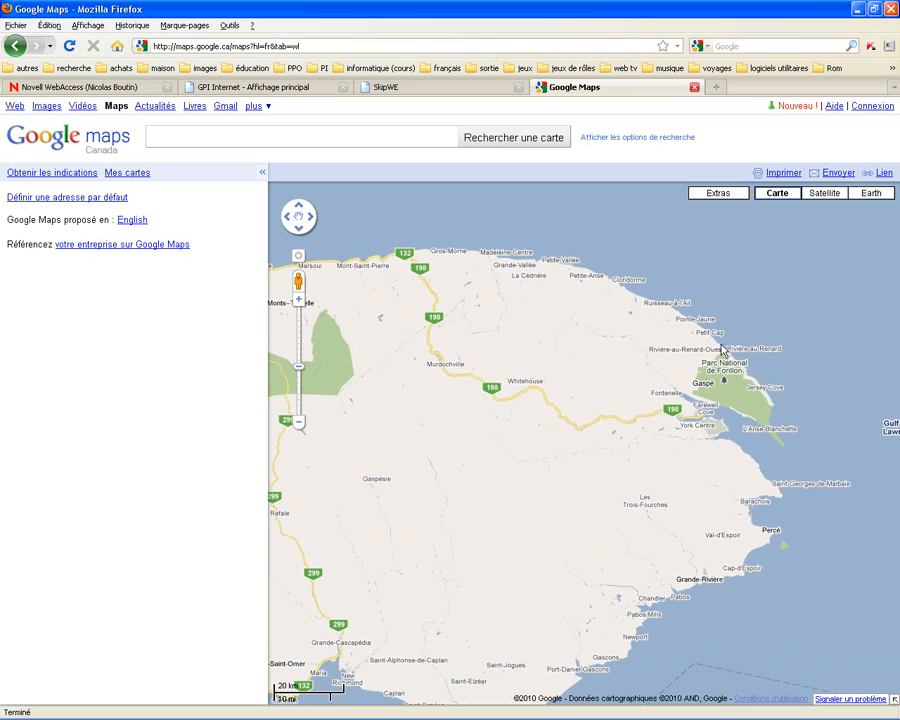
{"action": "left_click_drag", "start_coordinate": [356, 524], "coordinate": [738, 498]}
{"action": "scroll", "coordinate": [369, 525], "scroll_direction": "down", "scroll_amount": 1}
{"action": "left_click_drag", "start_coordinate": [340, 545], "coordinate": [735, 345]}
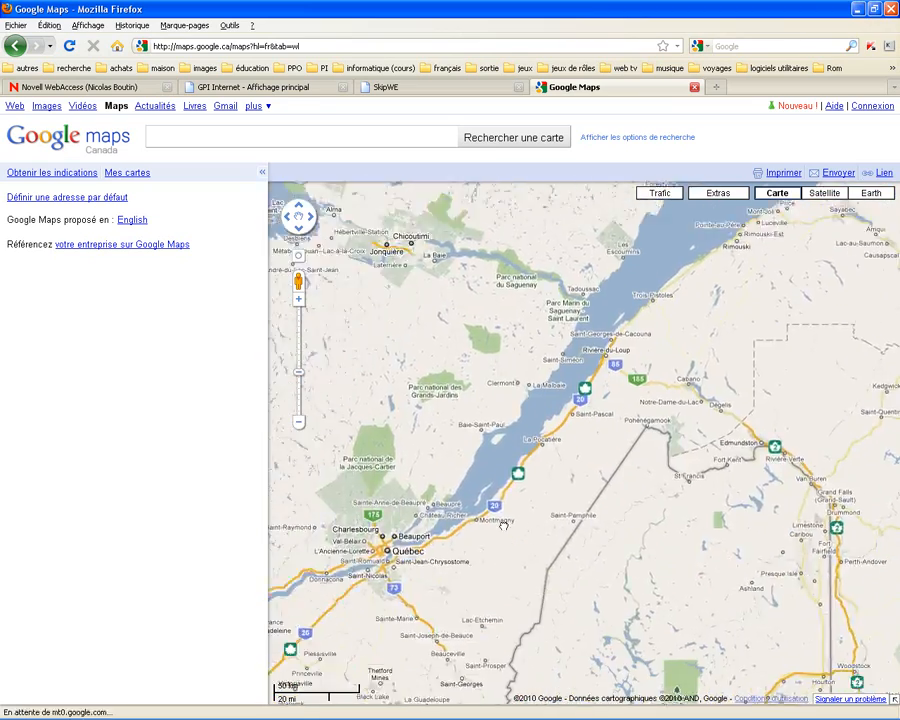
{"action": "left_click_drag", "start_coordinate": [478, 579], "coordinate": [339, 599]}
{"action": "scroll", "coordinate": [577, 385], "scroll_direction": "down", "scroll_amount": 1}
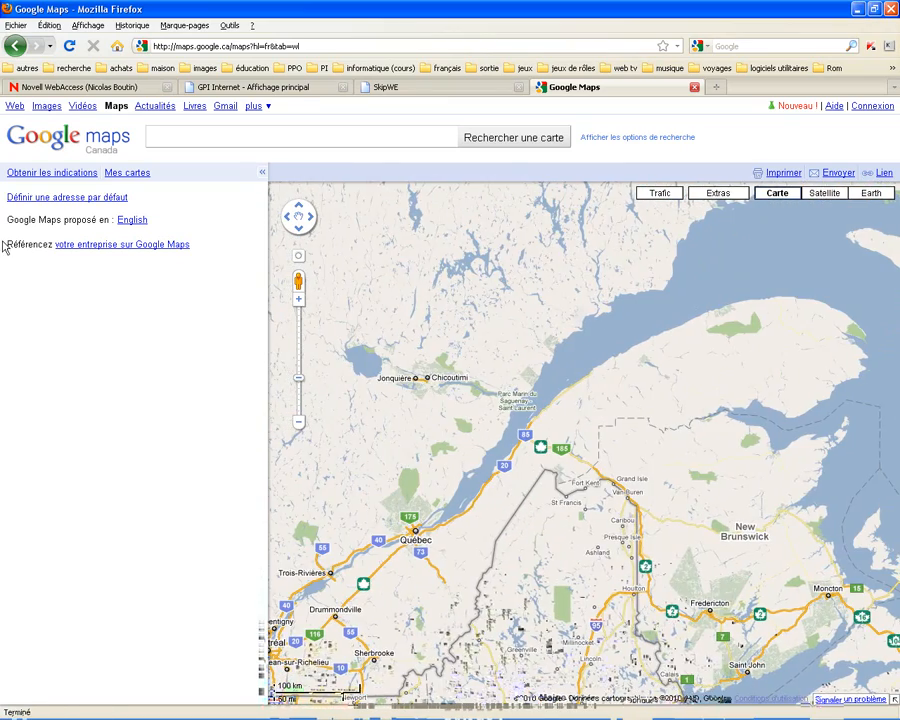
Step: Begin a driving itinerary and set its starting point A to Laval, Québec
{"action": "left_click", "coordinate": [63, 175]}
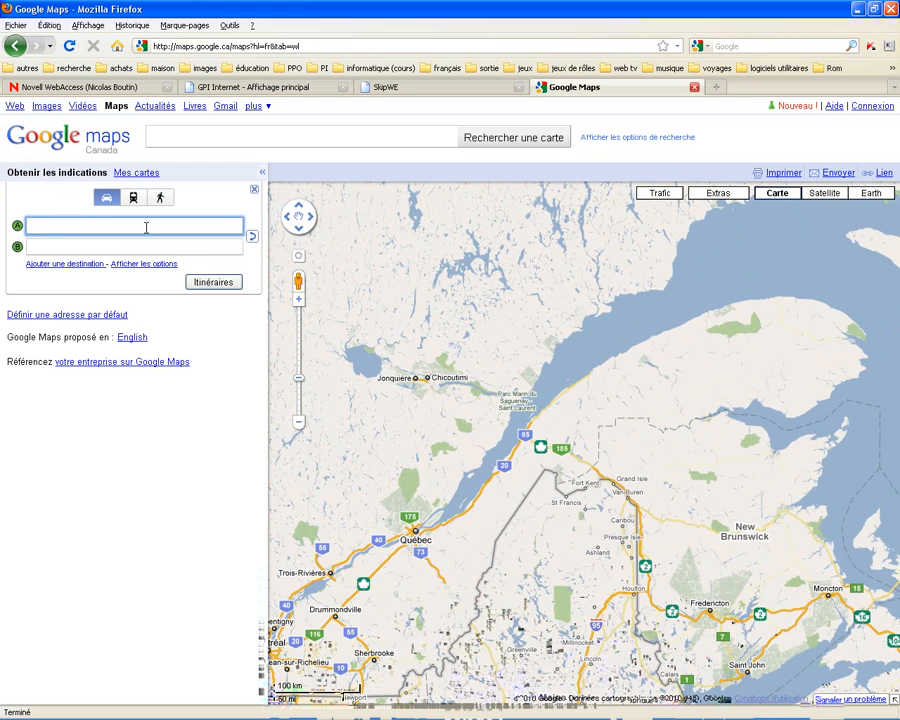
{"action": "type", "text": "Laval"}
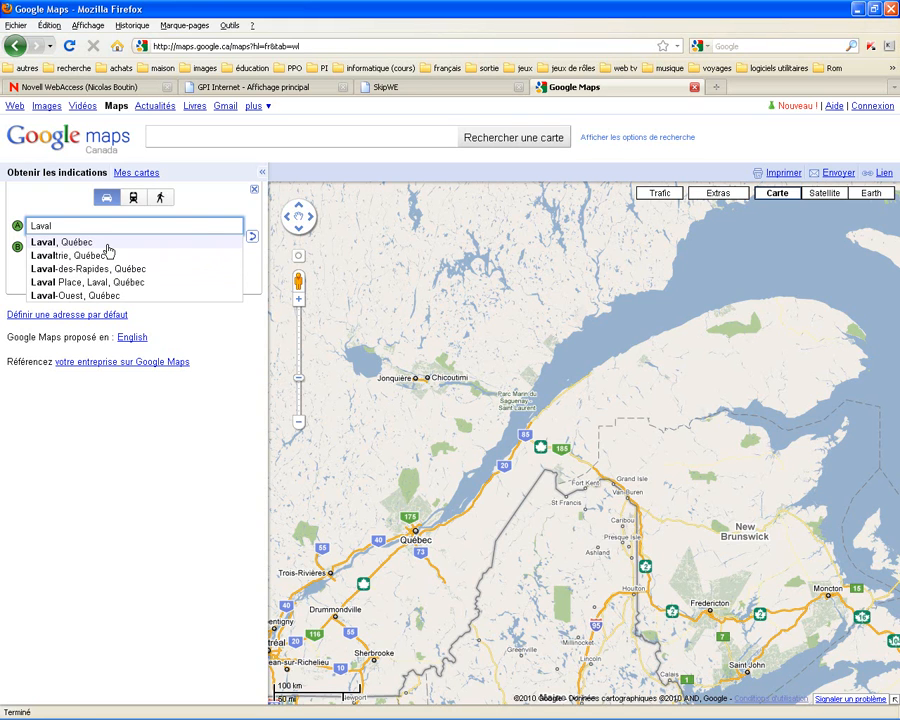
{"action": "left_click", "coordinate": [107, 245]}
Step: Set destination B to Parc national de Forillon, Gaspé, Québec, and calculate the driving itinerary
{"action": "left_click", "coordinate": [92, 248]}
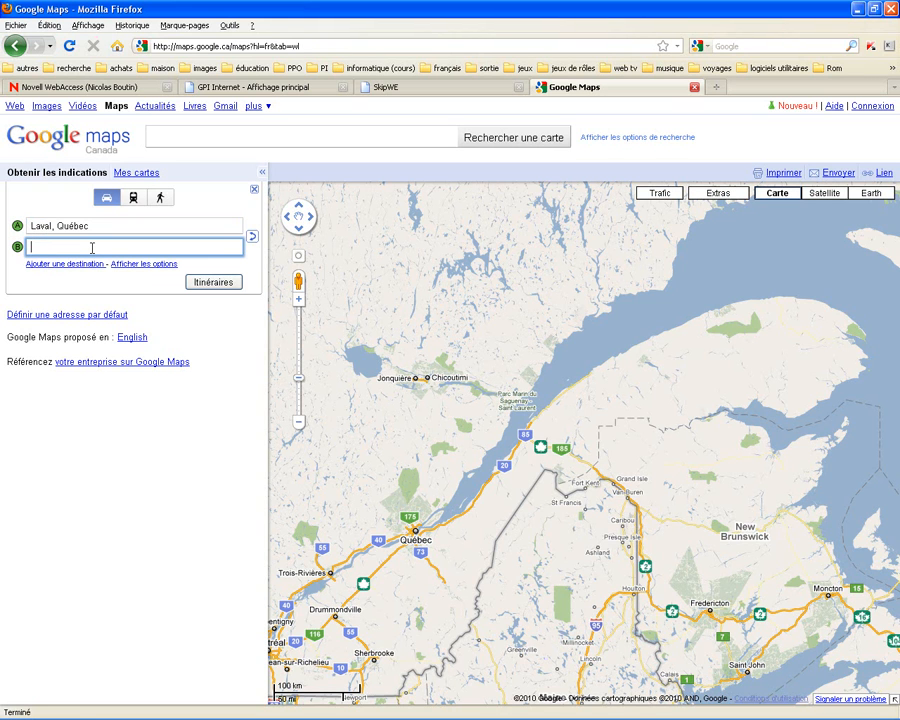
{"action": "type", "text": "Parc "}
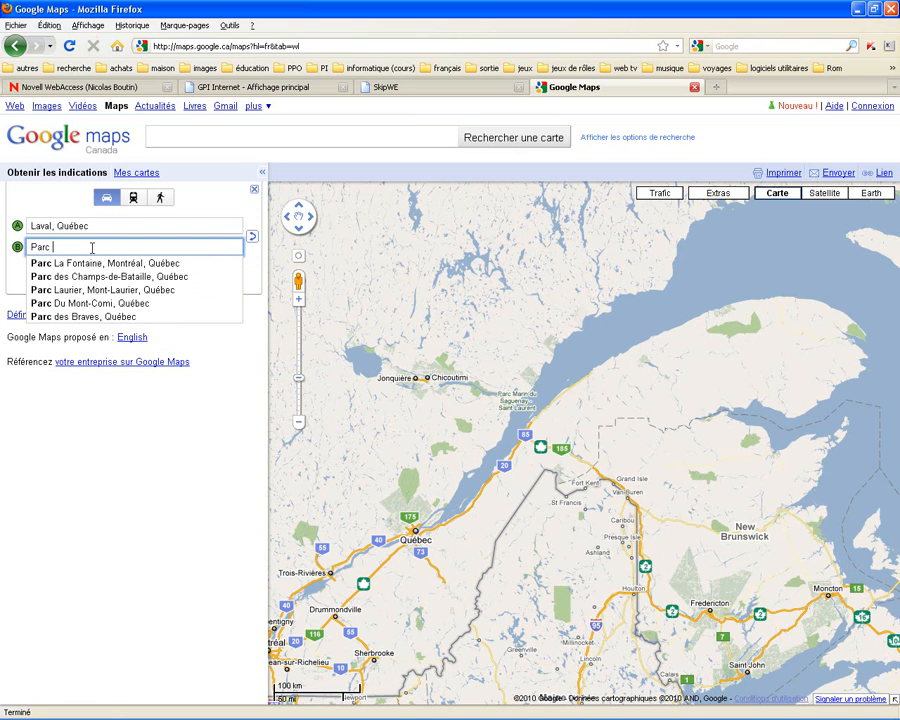
{"action": "type", "text": "natio"}
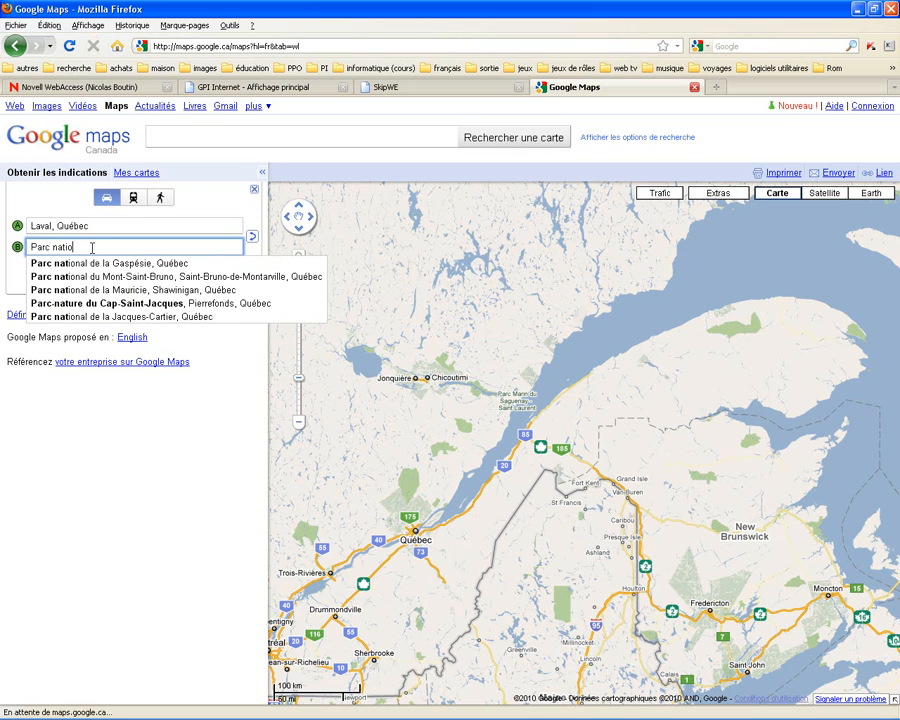
{"action": "type", "text": "nal de fo"}
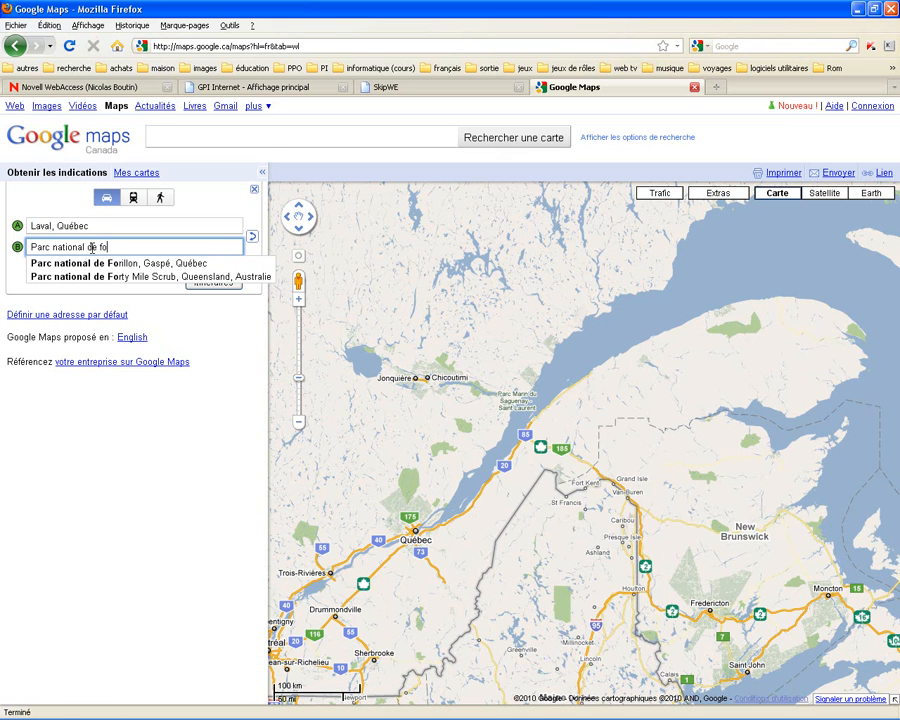
{"action": "left_click", "coordinate": [122, 264]}
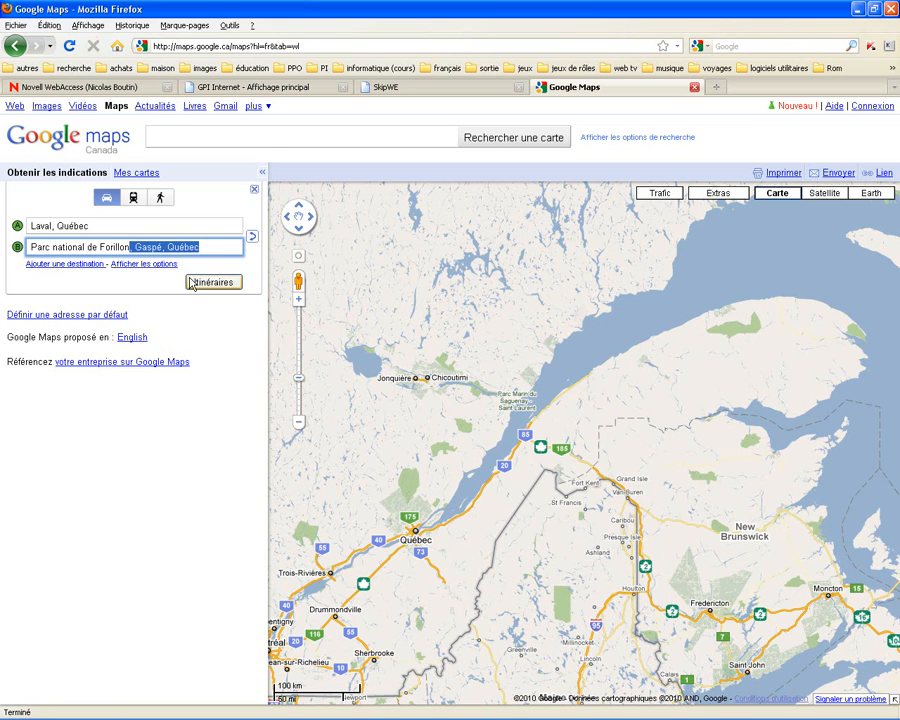
{"action": "left_click", "coordinate": [197, 285]}
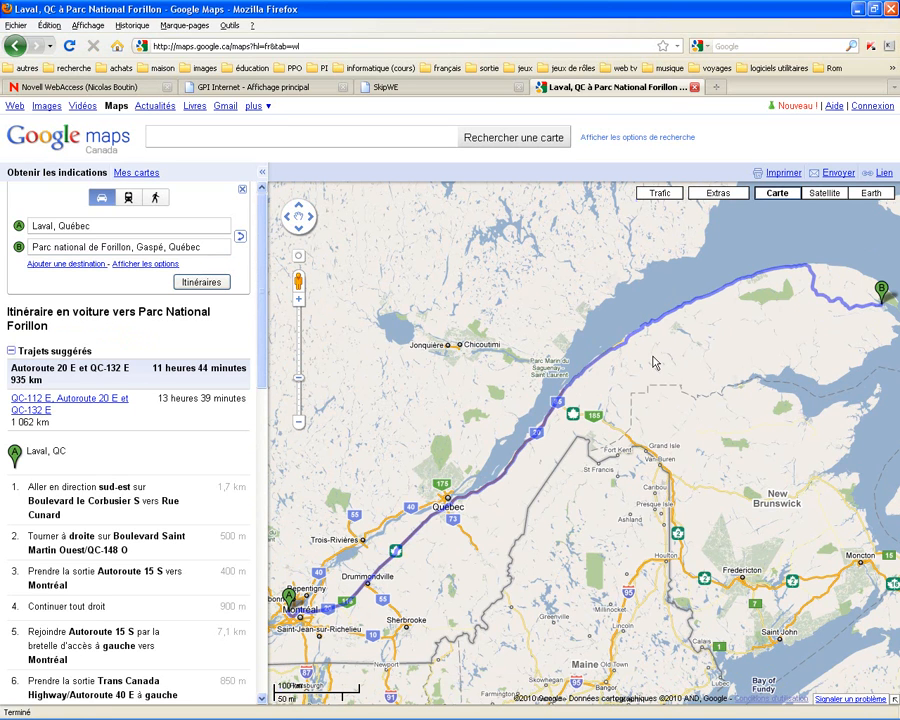
Step: Add Rivière-du-Loup, Québec as an extra destination C of the itinerary
{"action": "left_click", "coordinate": [56, 270]}
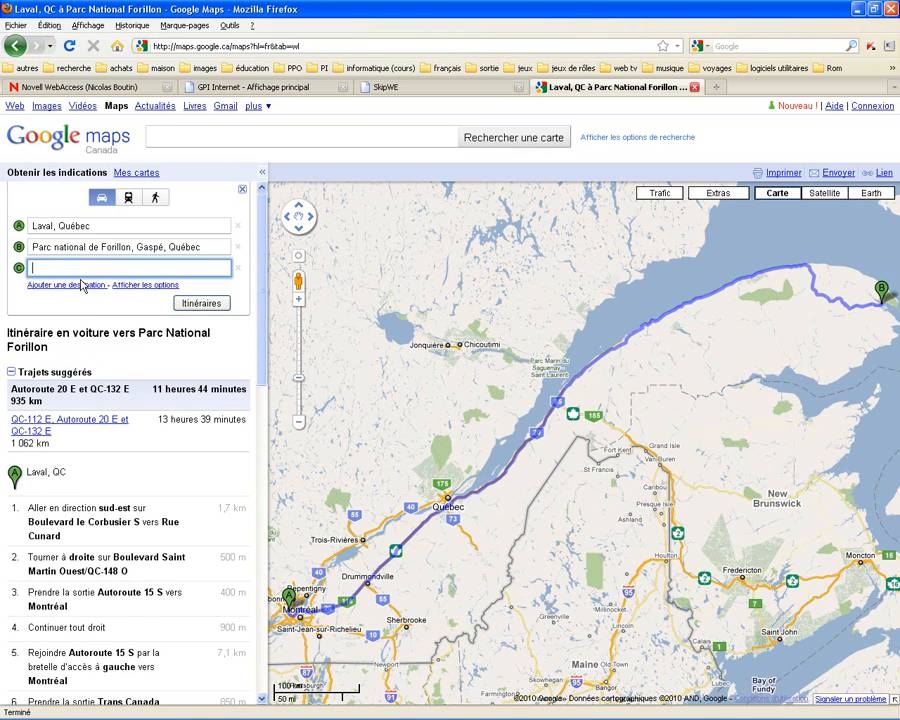
{"action": "type", "text": "Riv"}
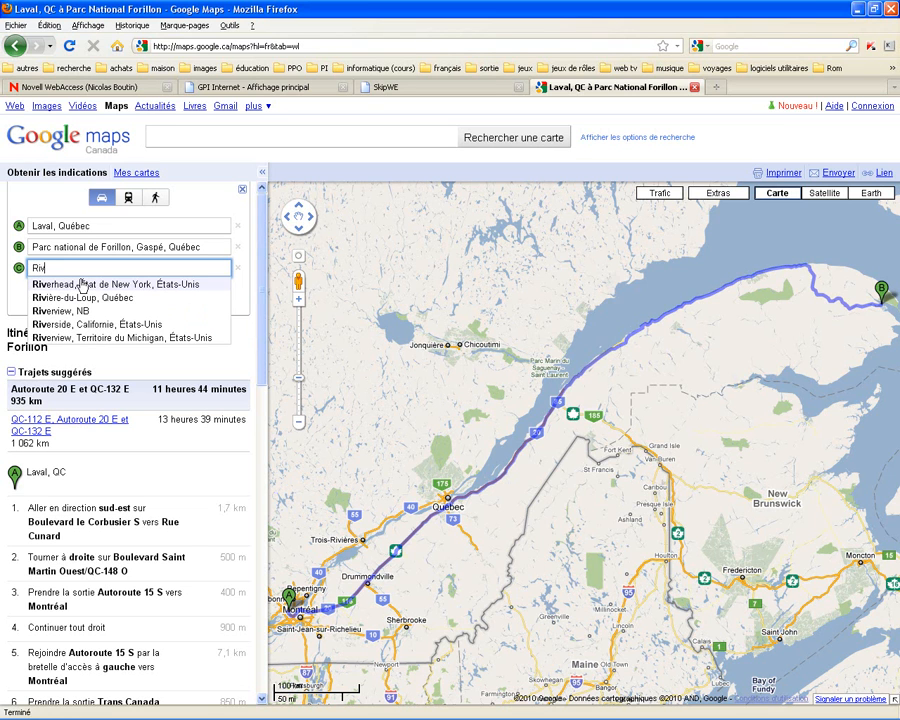
{"action": "type", "text": "ièr"}
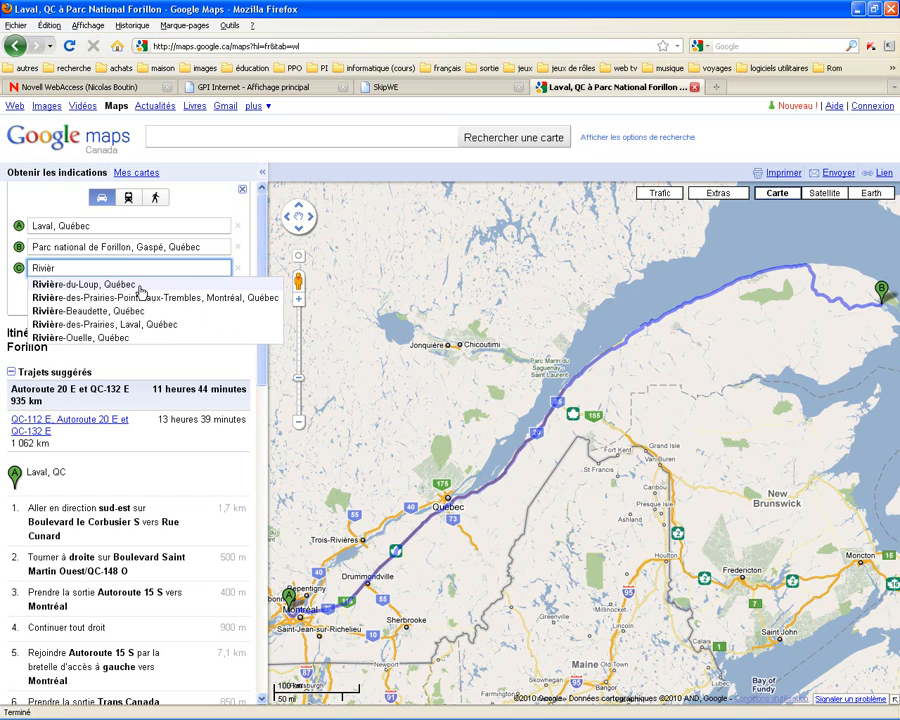
{"action": "left_click", "coordinate": [134, 286]}
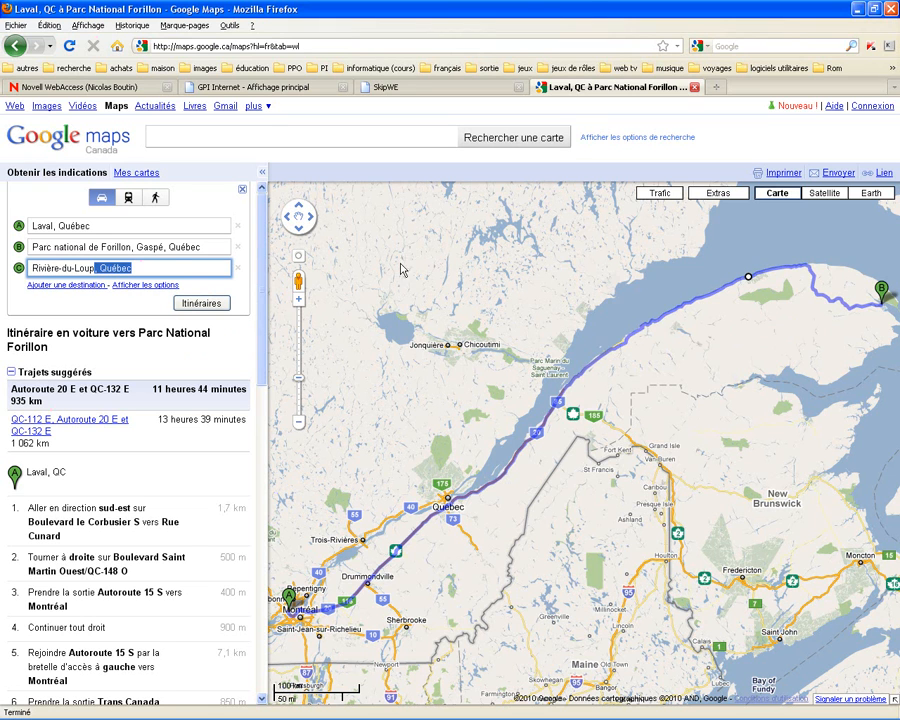
Step: Move Rivière-du-Loup ahead of Parc national de Forillon in the destination order and recalculate the itinerary
{"action": "left_click", "coordinate": [167, 270]}
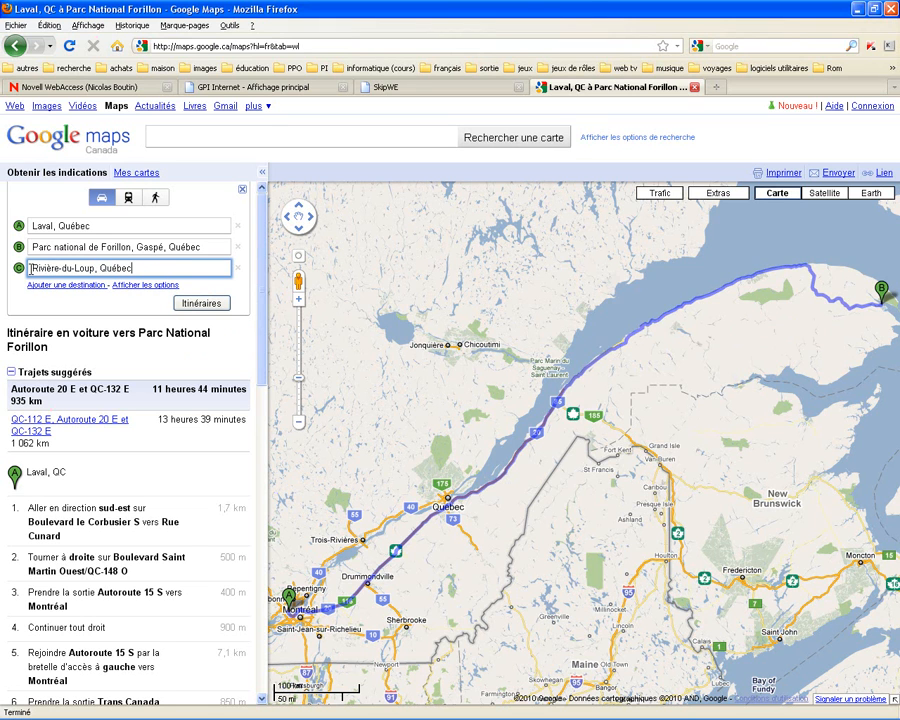
{"action": "left_click_drag", "start_coordinate": [18, 268], "coordinate": [20, 247]}
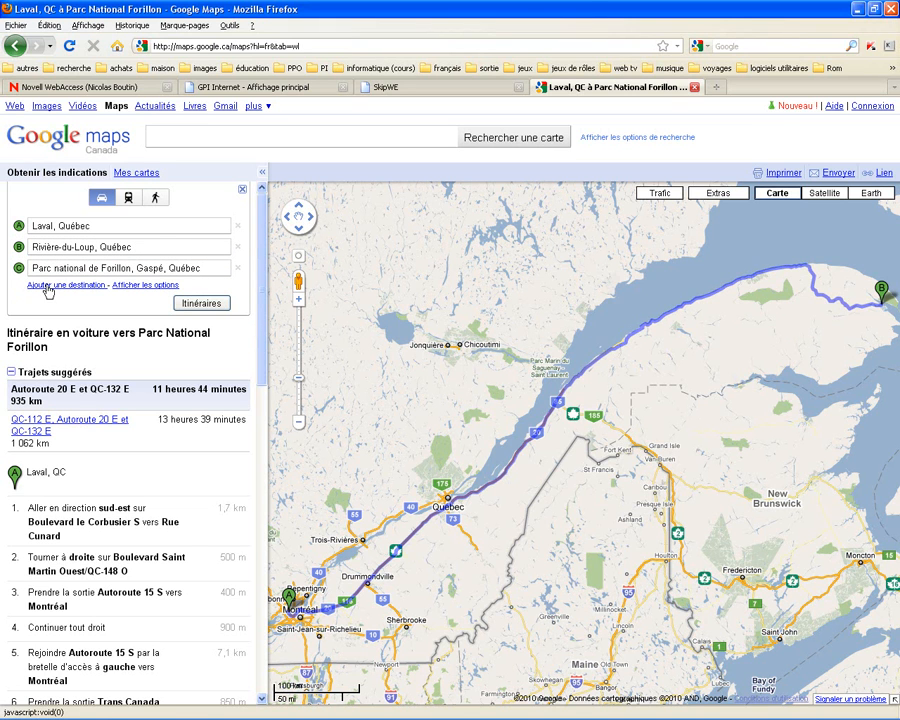
{"action": "left_click", "coordinate": [193, 303]}
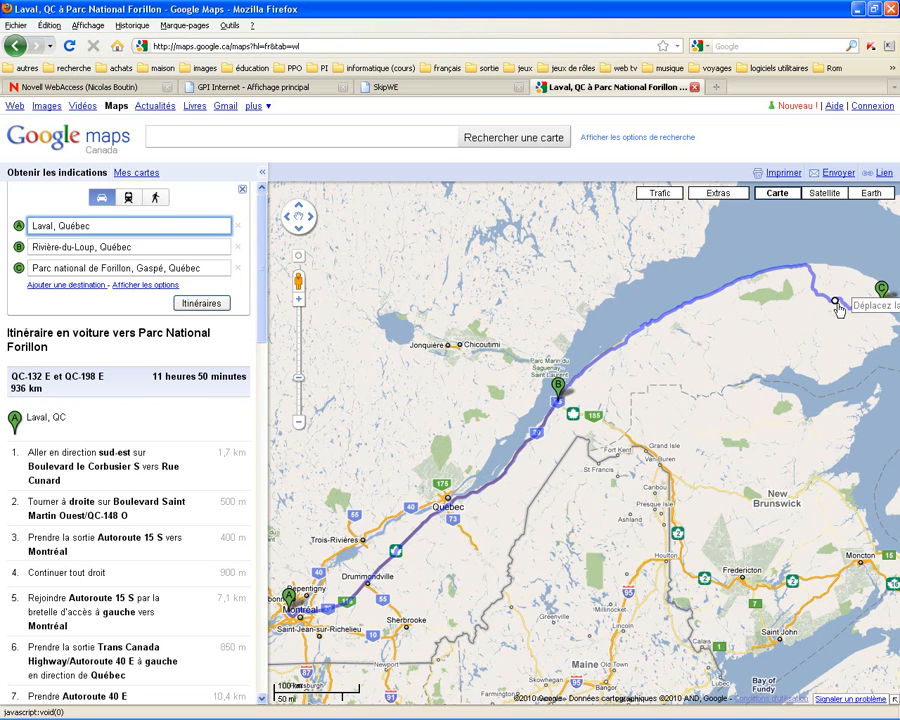
Step: Reroute the final leg before Forillon along the north coast on QC-132 E, and highlight the trip's total distance
{"action": "left_click_drag", "start_coordinate": [837, 301], "coordinate": [840, 272]}
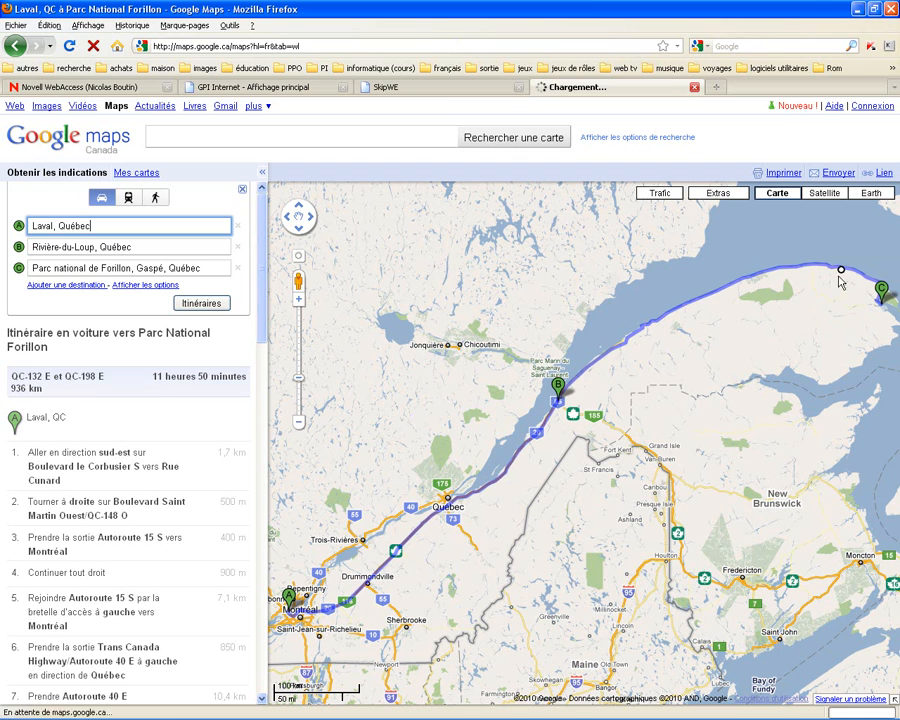
{"action": "left_click", "coordinate": [200, 304]}
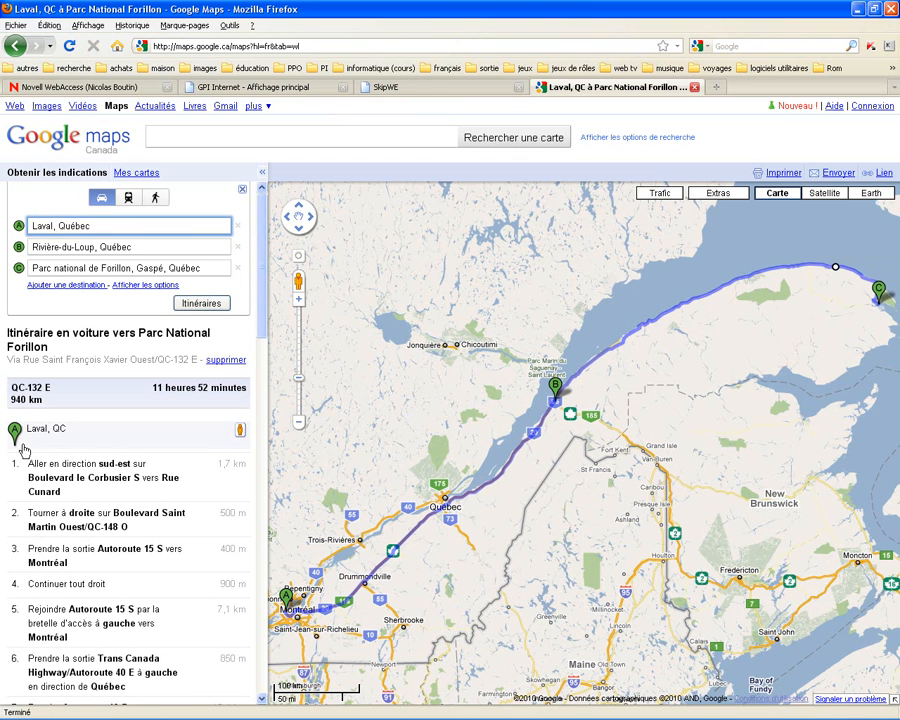
{"action": "triple_click", "coordinate": [45, 405]}
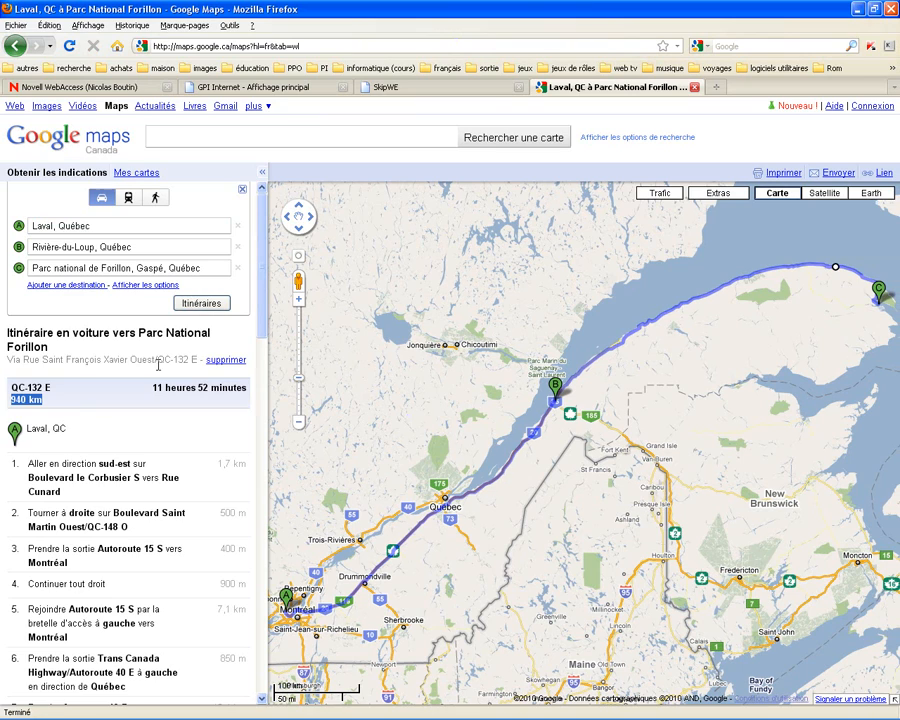
Step: Hide the itinerary details so the map with the full route takes up the whole width
{"action": "left_click", "coordinate": [260, 177]}
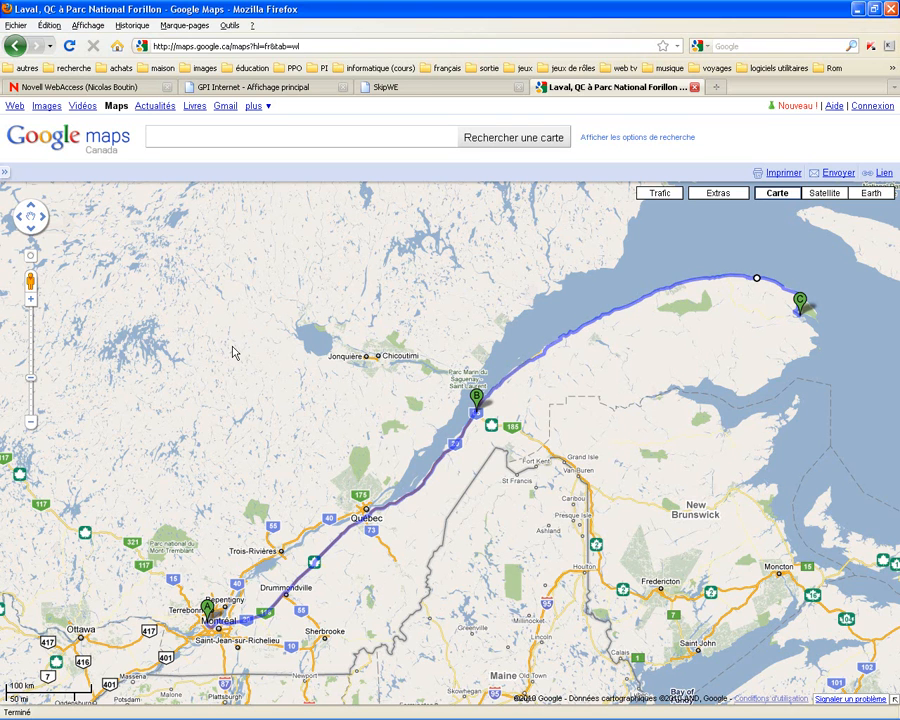
{"action": "right_click", "coordinate": [207, 341]}
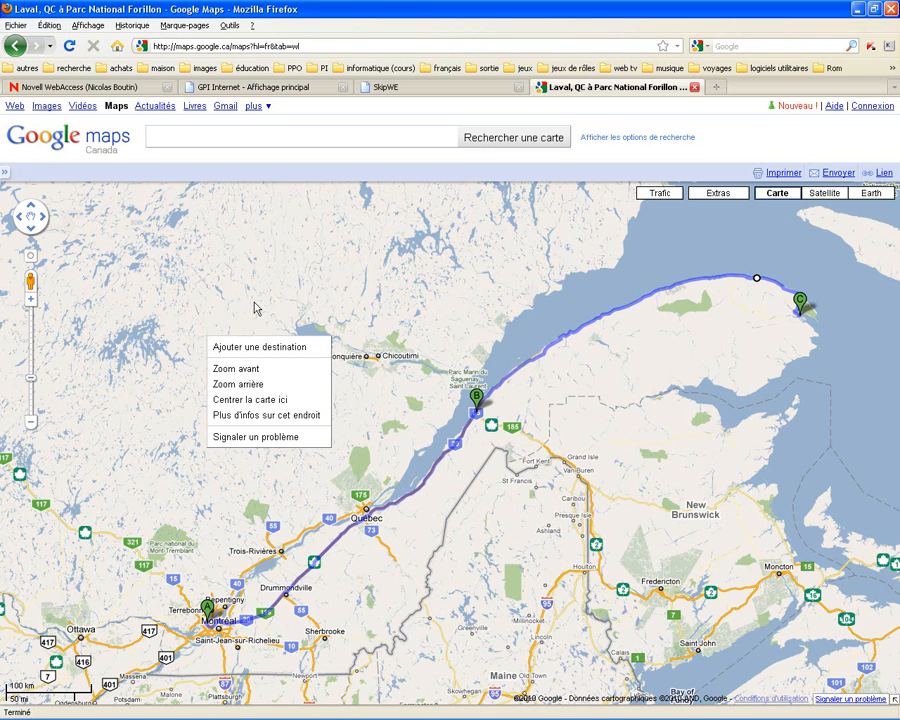
{"action": "left_click", "coordinate": [351, 264]}
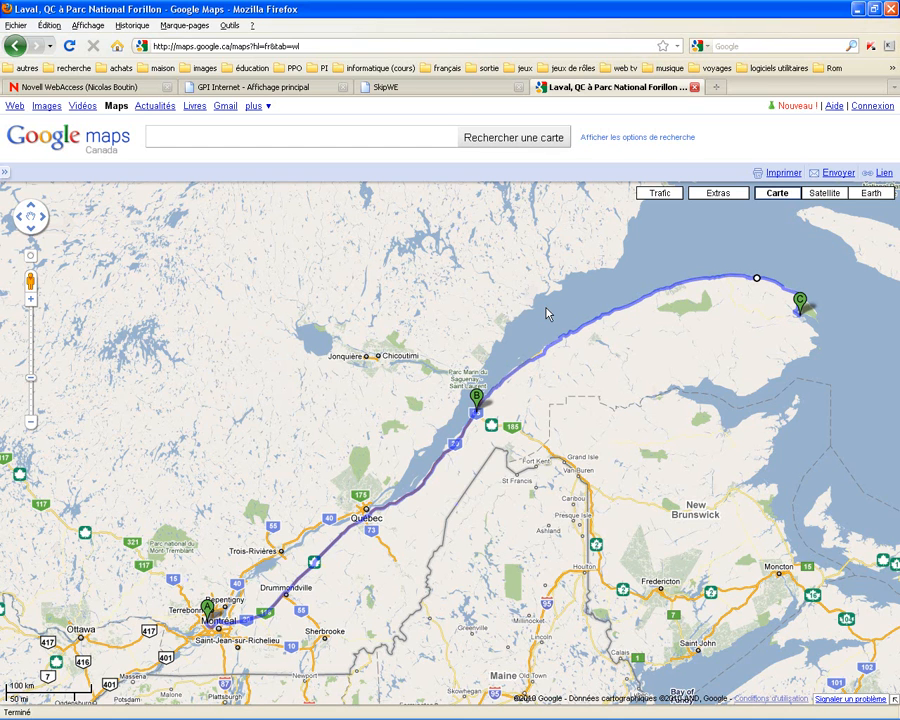
Step: Capture the screen showing the route map and save it to the desktop as a JPEG named "carte gaspésie"
{"action": "key", "text": "Print"}
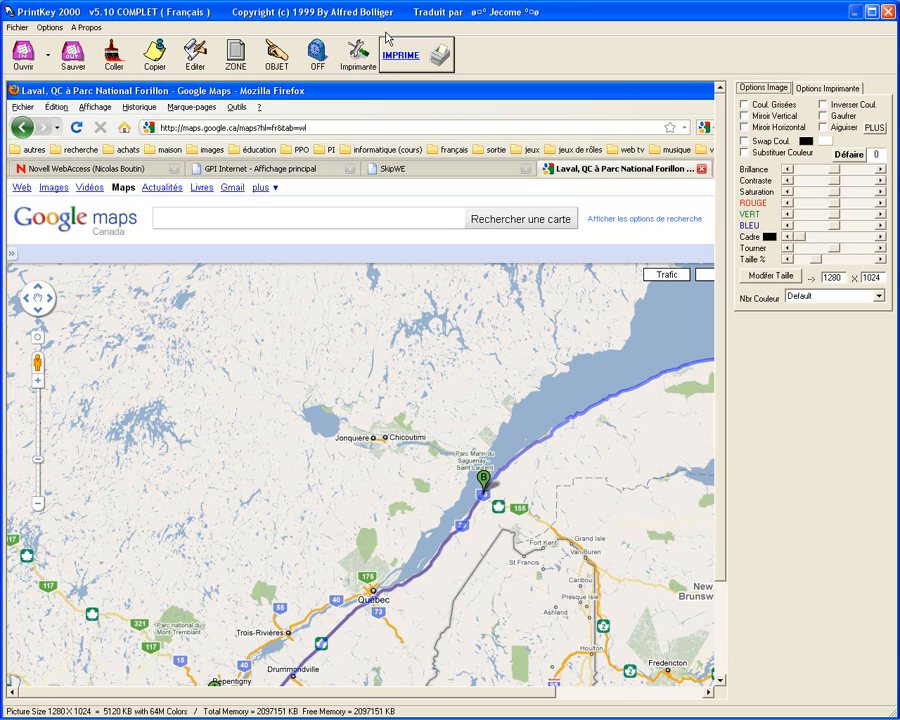
{"action": "left_click", "coordinate": [12, 27]}
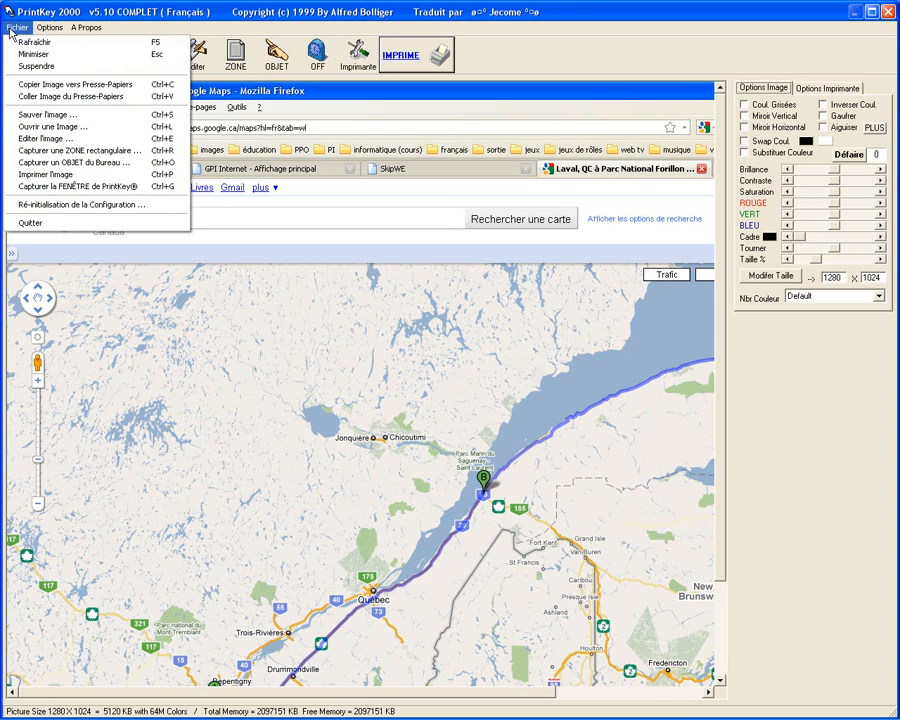
{"action": "left_click", "coordinate": [44, 116]}
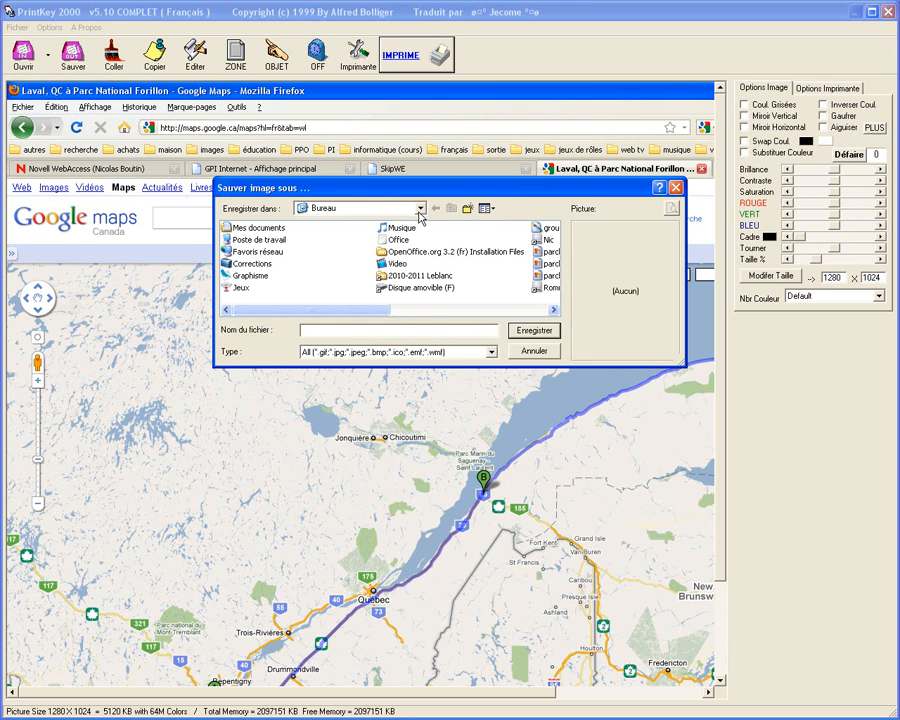
{"action": "left_click", "coordinate": [446, 352]}
{"action": "left_click", "coordinate": [450, 391]}
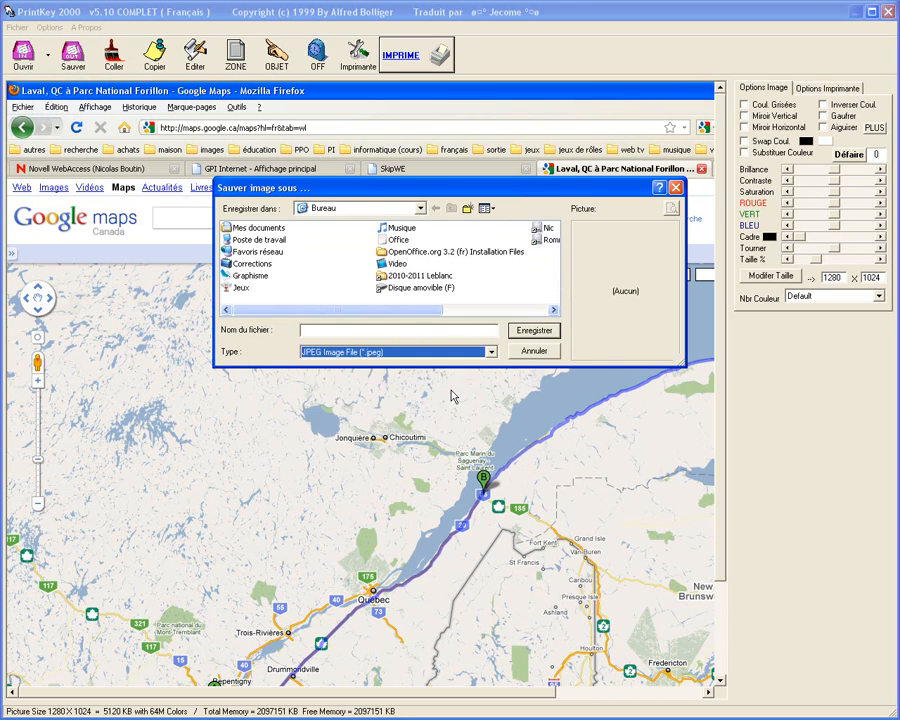
{"action": "left_click", "coordinate": [419, 334]}
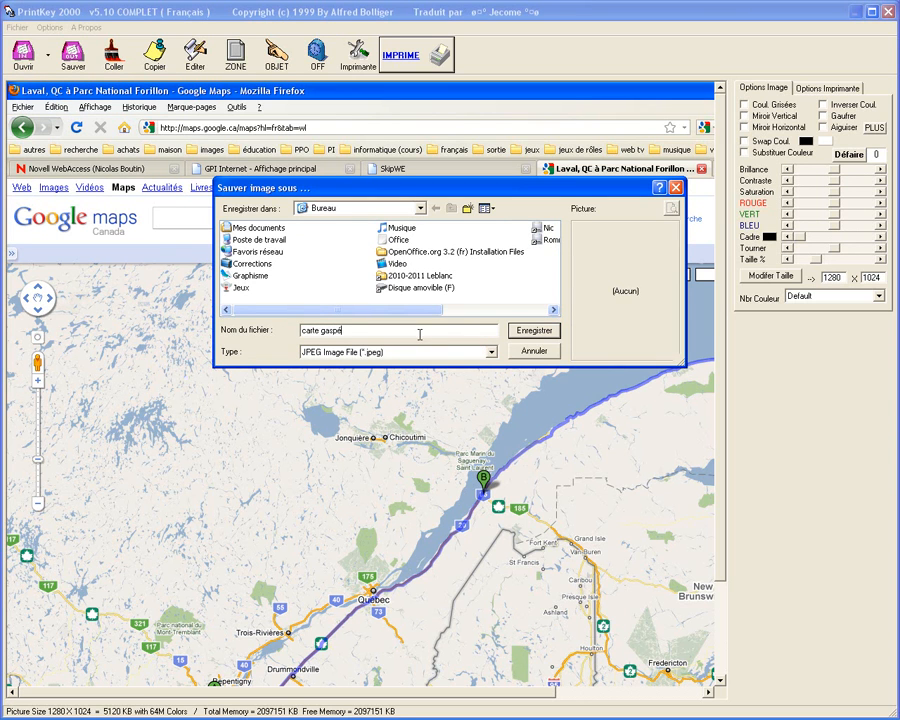
{"action": "key", "text": "Return"}
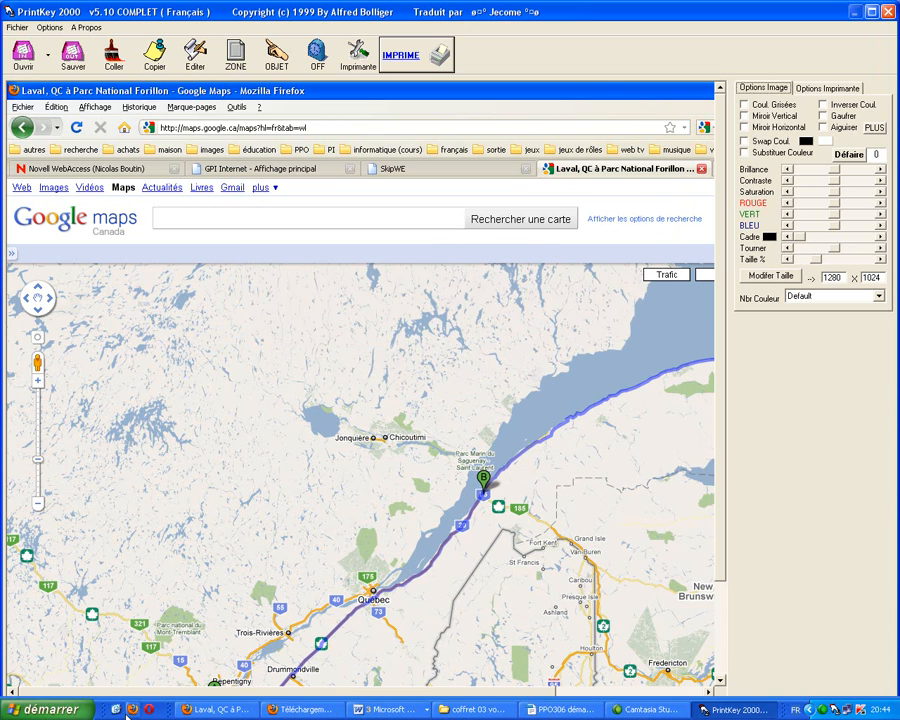
Step: Show the desktop and launch Paint from the Windows accessories
{"action": "left_click", "coordinate": [115, 709]}
{"action": "left_click", "coordinate": [55, 710]}
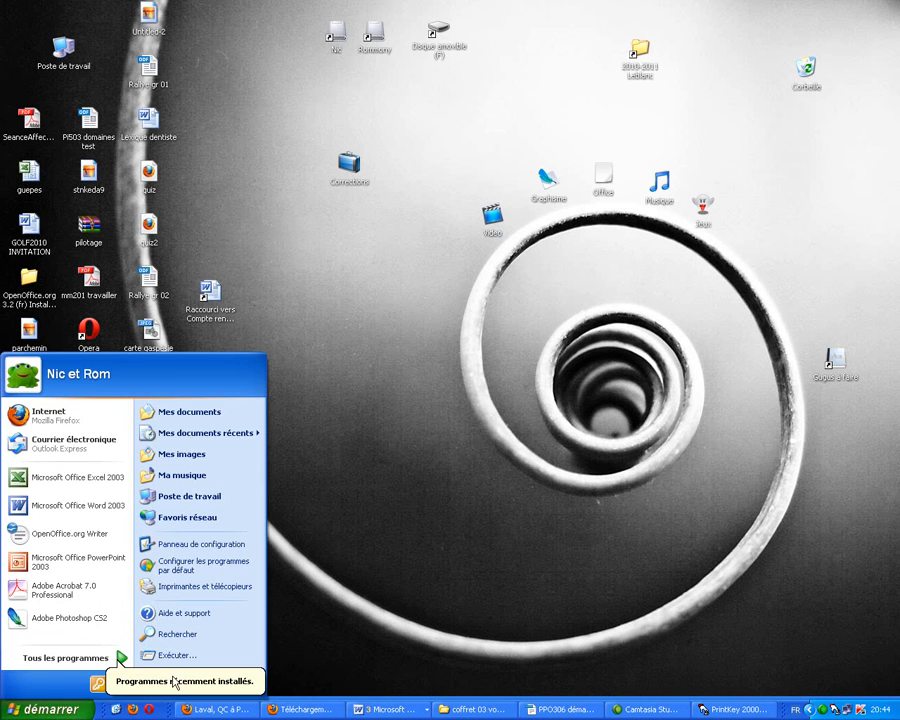
{"action": "left_click", "coordinate": [80, 662]}
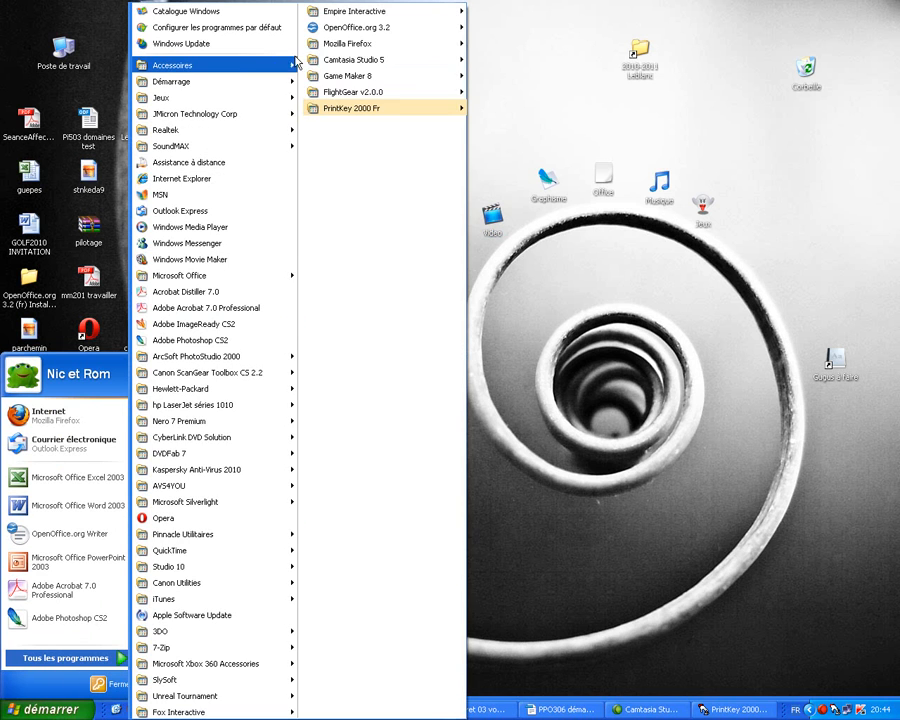
{"action": "left_click", "coordinate": [262, 70]}
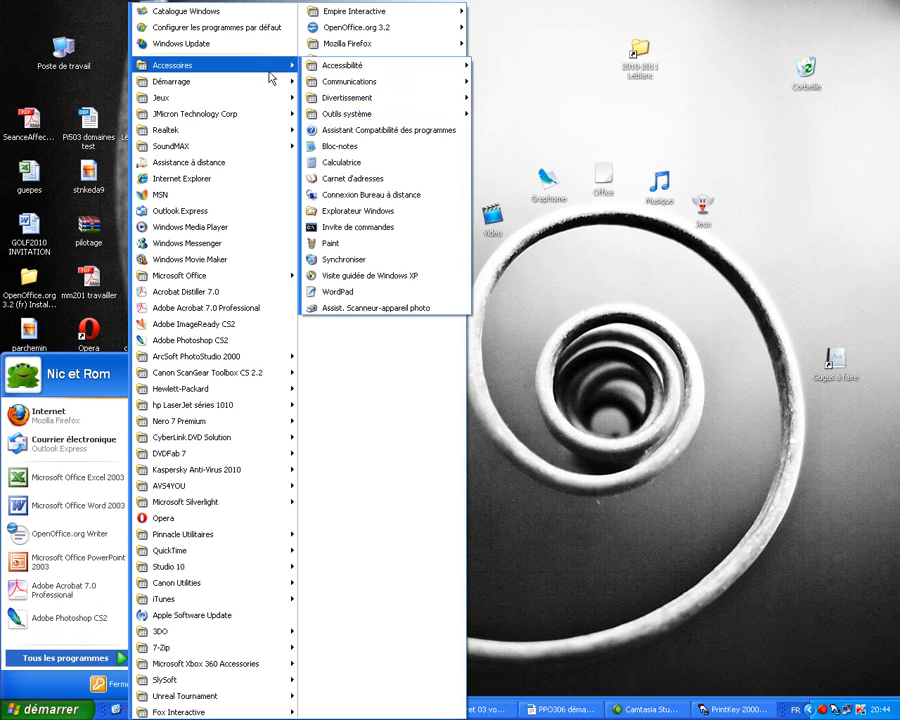
{"action": "left_click", "coordinate": [340, 243]}
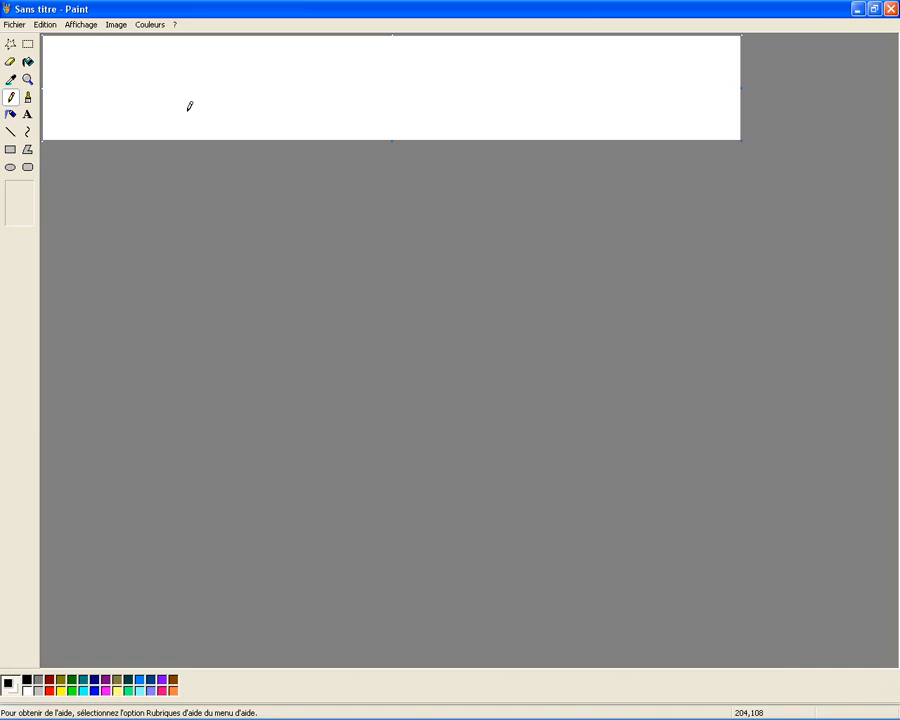
Step: Start opening an existing image in Paint and browse to the desktop folder (Bureau)
{"action": "left_click", "coordinate": [14, 24]}
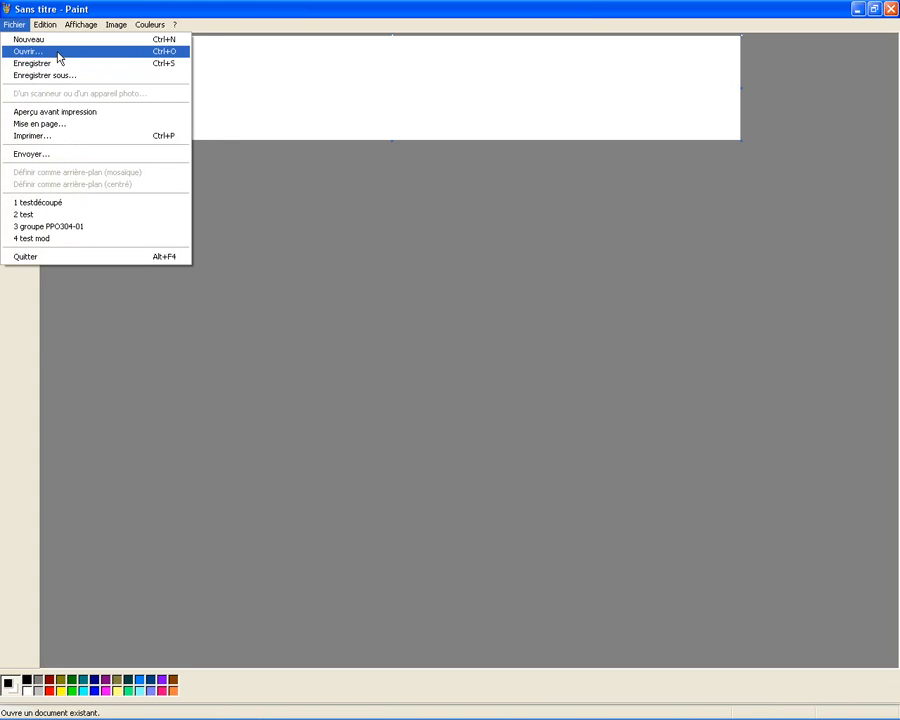
{"action": "left_click", "coordinate": [59, 52]}
{"action": "left_click", "coordinate": [37, 150]}
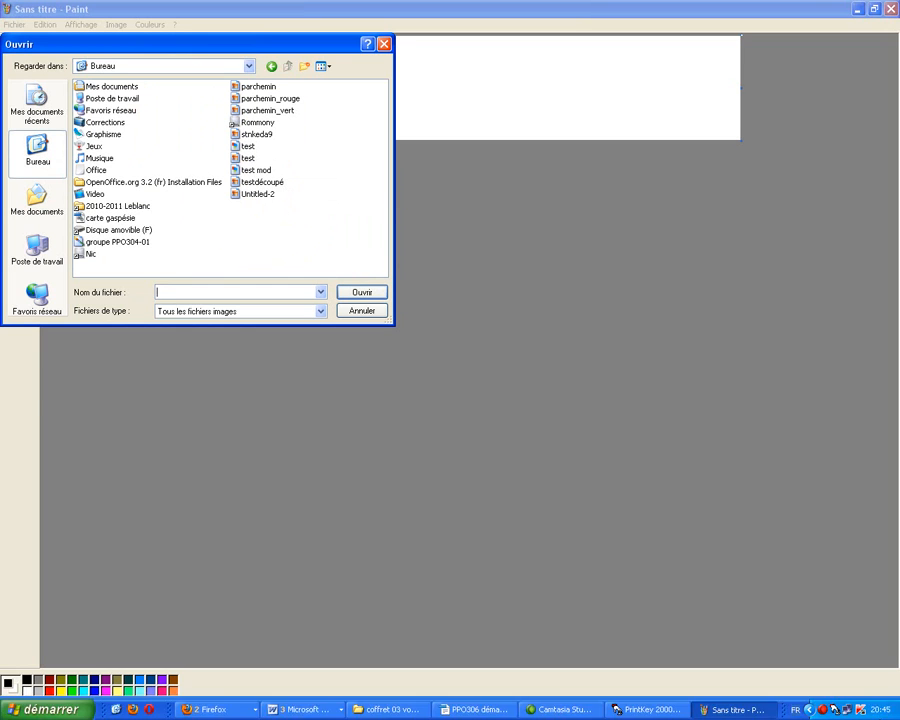
{"action": "left_click", "coordinate": [825, 711]}
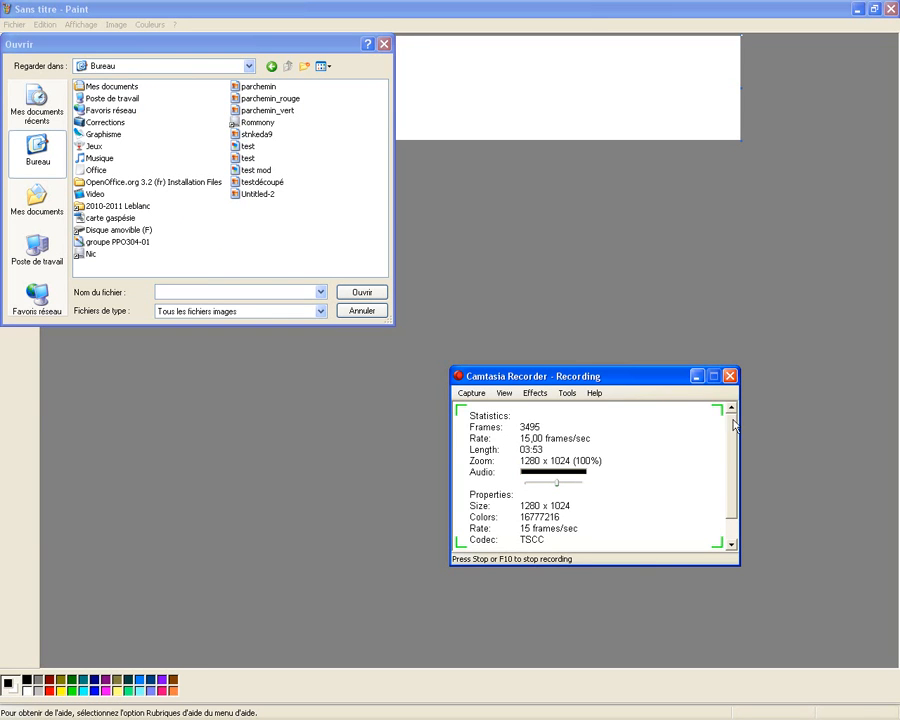
{"action": "left_click", "coordinate": [732, 376]}
{"action": "left_click", "coordinate": [611, 488]}
{"action": "left_click", "coordinate": [696, 376]}
{"action": "mouse_move", "coordinate": [795, 712]}
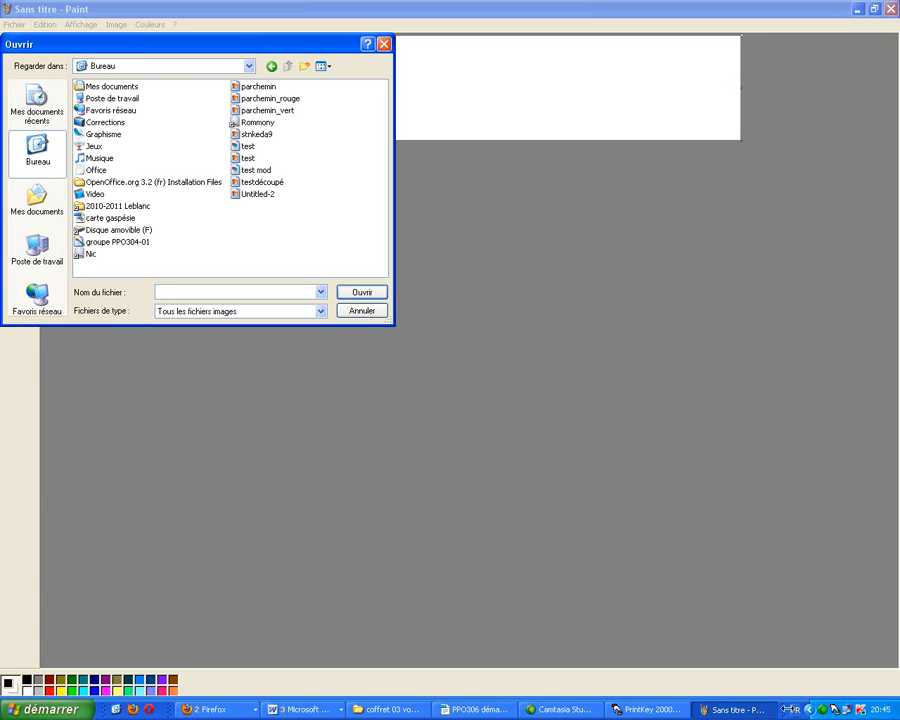
{"action": "left_click", "coordinate": [554, 710]}
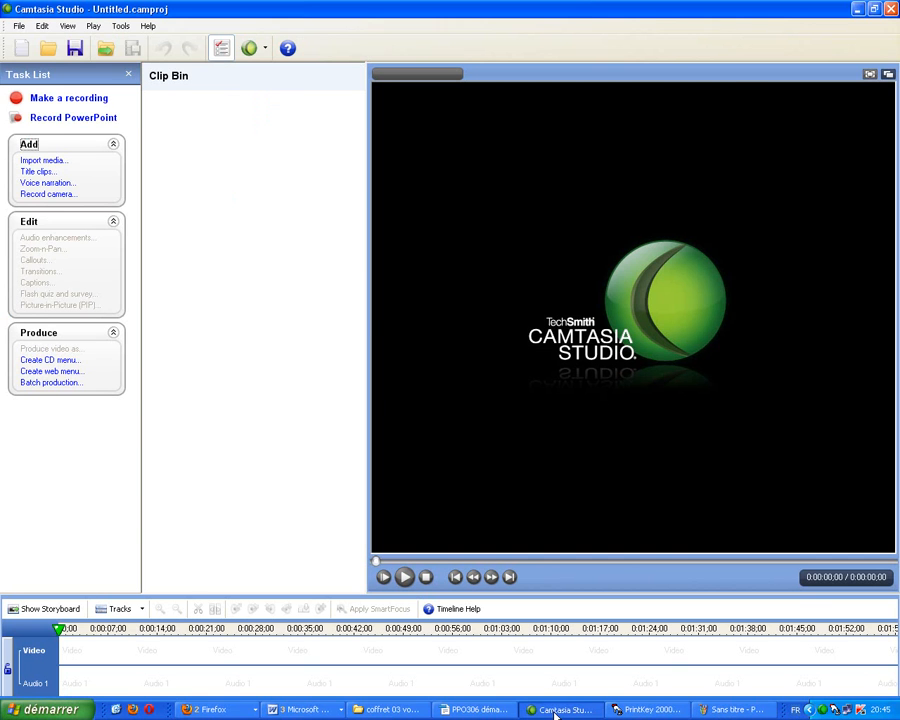
{"action": "left_click", "coordinate": [562, 710]}
{"action": "left_click", "coordinate": [822, 710]}
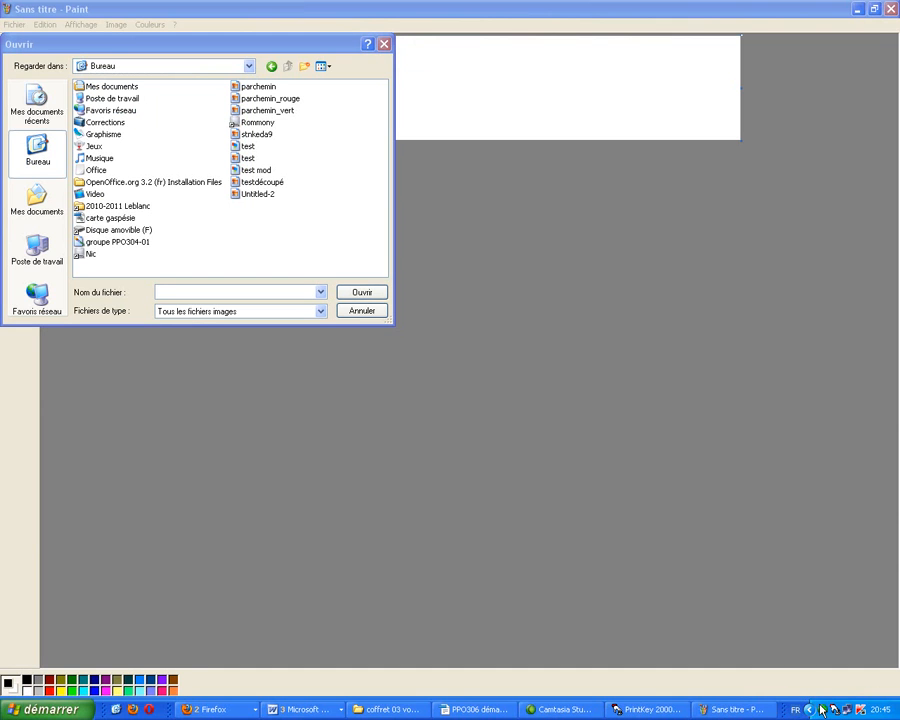
{"action": "left_click", "coordinate": [485, 567]}
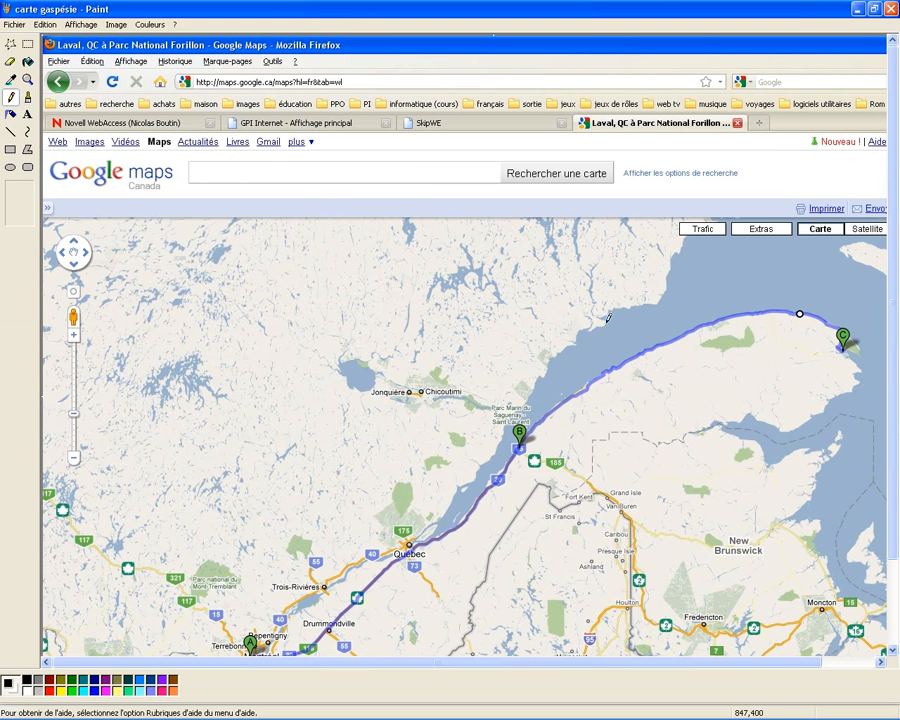
Step: Select the rectangular map area enclosing the whole route from A to C in the screenshot and copy it
{"action": "mouse_move", "coordinate": [892, 153]}
{"action": "left_mouse_down"}
{"action": "mouse_move", "coordinate": [896, 242]}
{"action": "mouse_move", "coordinate": [896, 232]}
{"action": "left_mouse_up"}
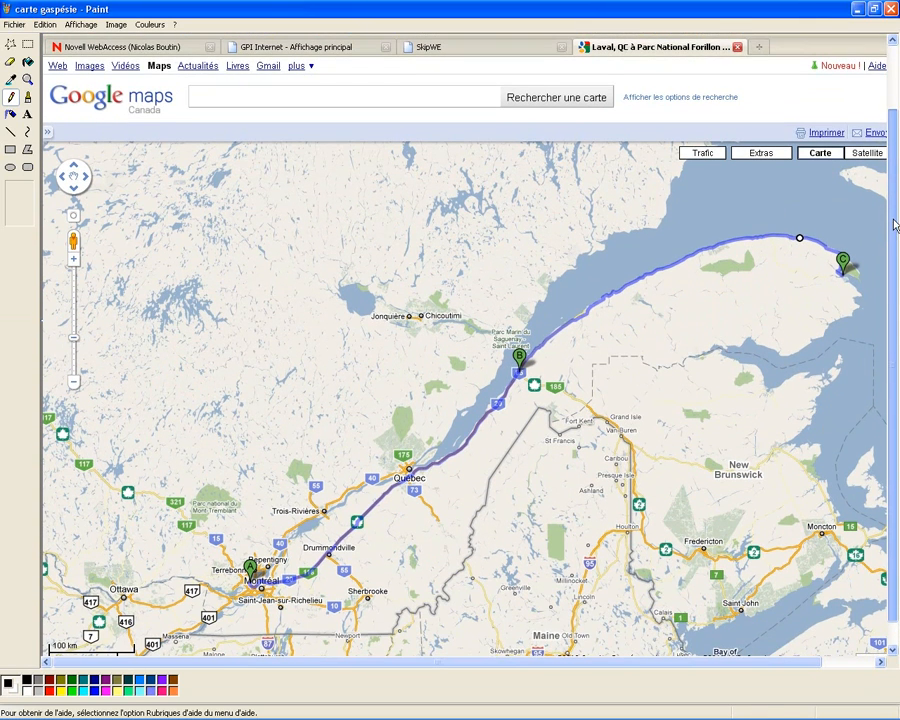
{"action": "left_click", "coordinate": [28, 44]}
{"action": "left_click_drag", "start_coordinate": [866, 629], "coordinate": [194, 194]}
{"action": "left_click", "coordinate": [8, 24]}
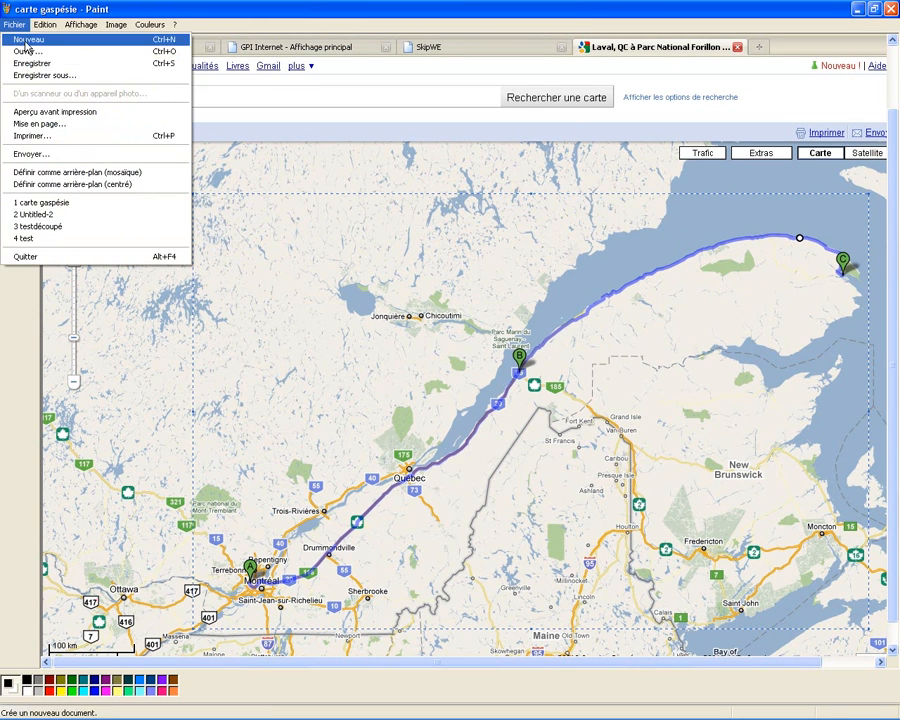
{"action": "mouse_move", "coordinate": [38, 24]}
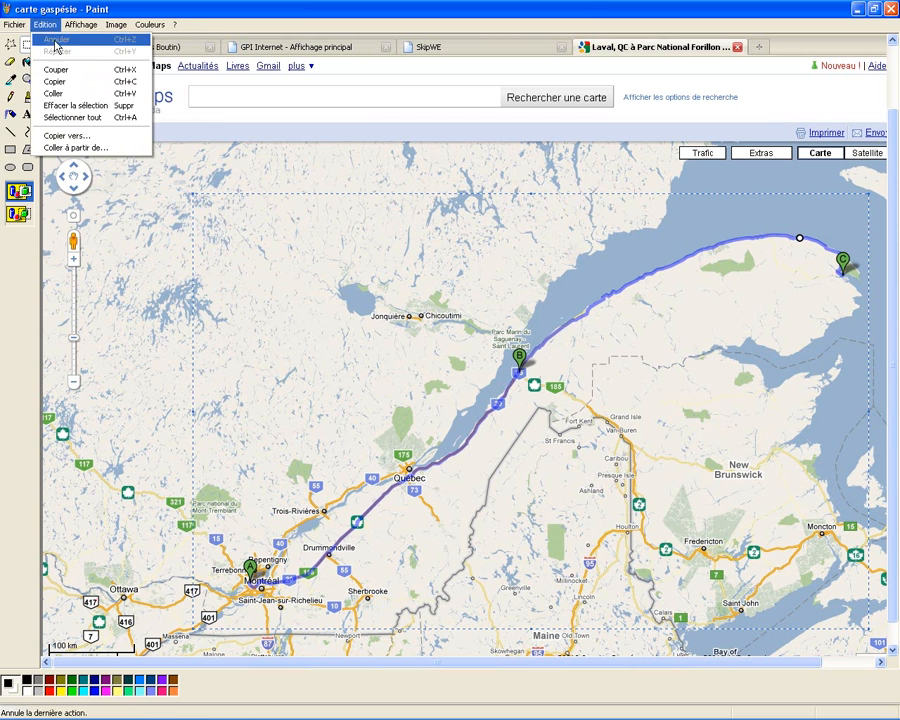
{"action": "left_click", "coordinate": [96, 83]}
Step: Paste the copied map area into a new blank image and narrow the canvas to the map's edge
{"action": "left_click", "coordinate": [14, 24]}
{"action": "left_click", "coordinate": [24, 39]}
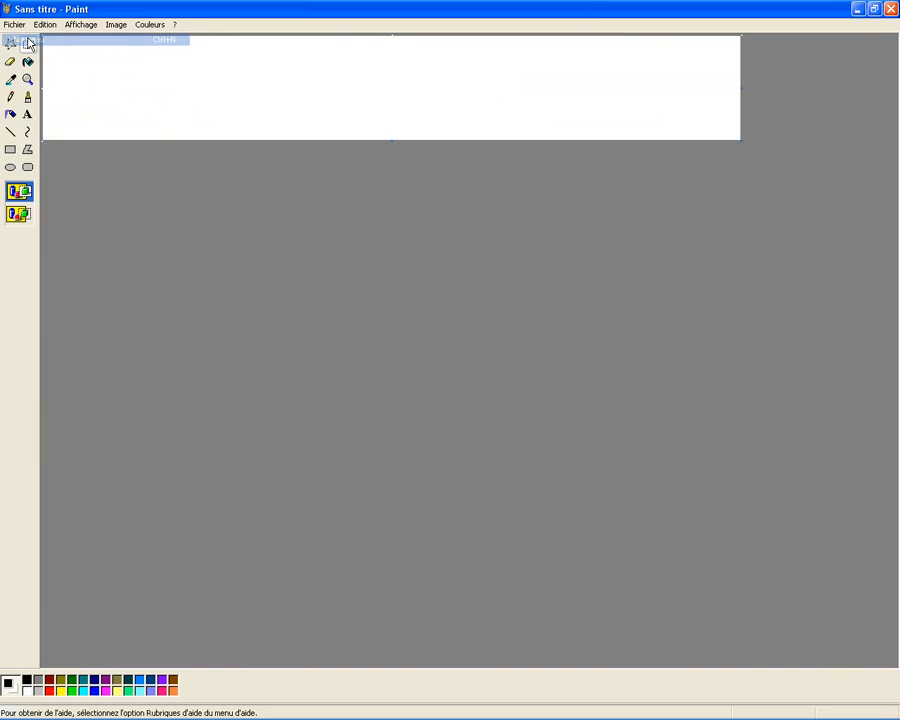
{"action": "left_click", "coordinate": [46, 25]}
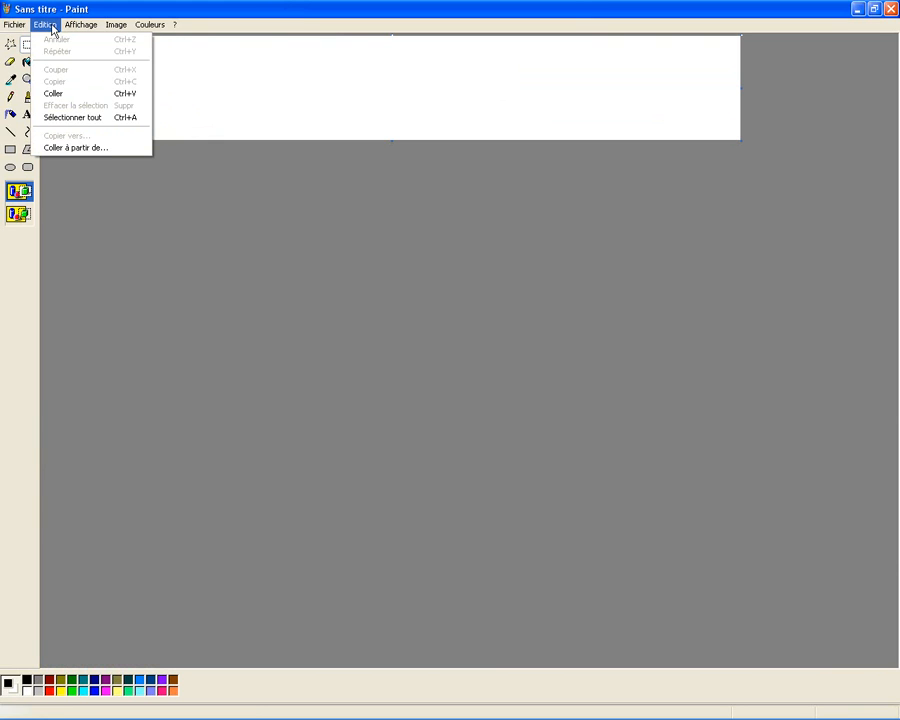
{"action": "left_click", "coordinate": [70, 93]}
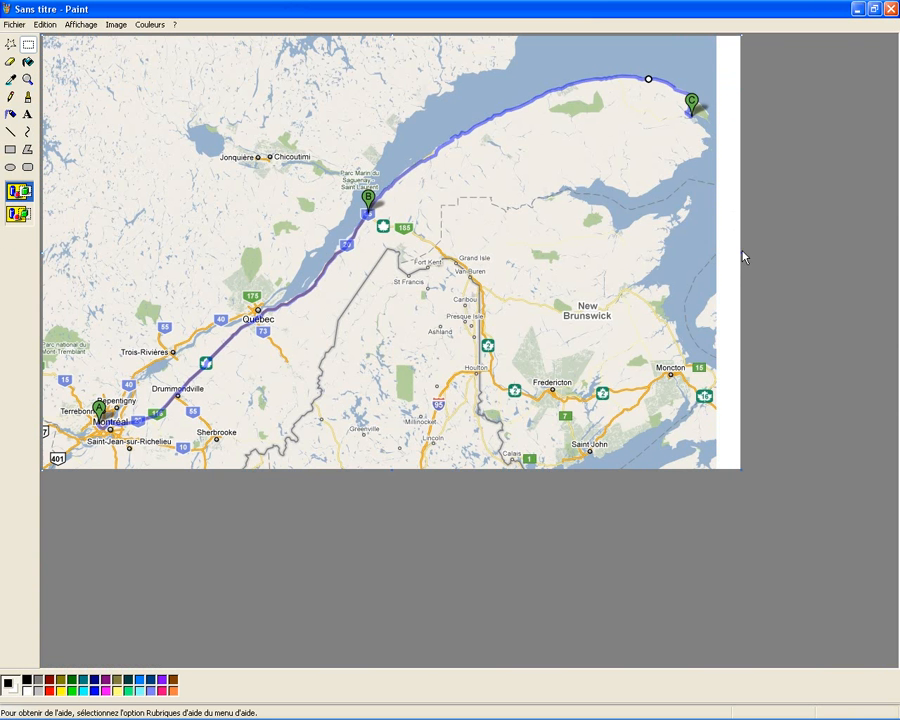
{"action": "left_click_drag", "start_coordinate": [741, 252], "coordinate": [715, 252]}
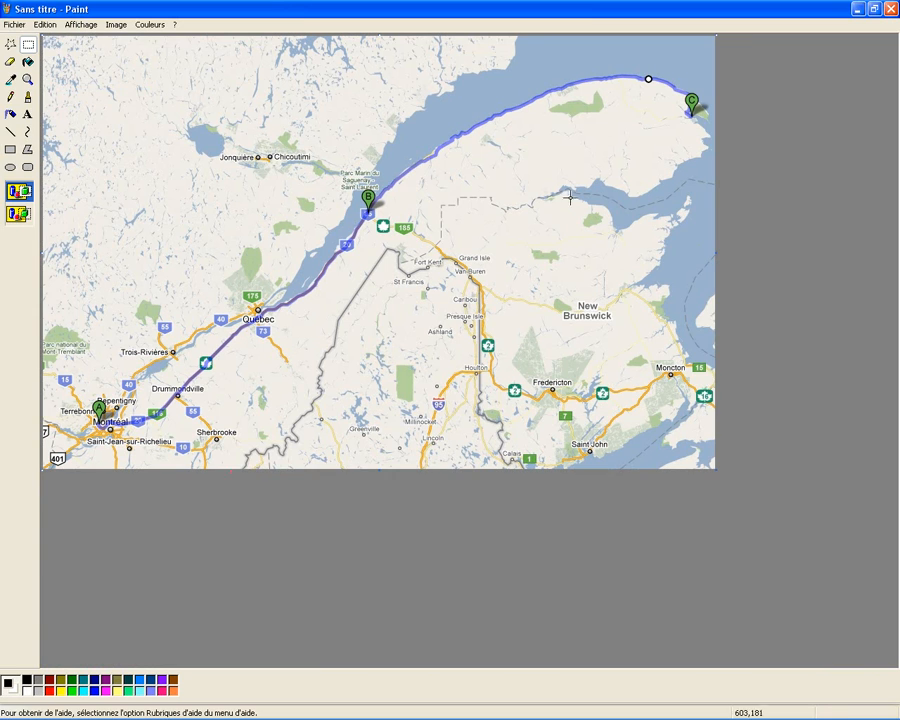
Step: Save the cropped map to the desktop as a JPEG named "carte gaspésie 2"
{"action": "left_click", "coordinate": [12, 25]}
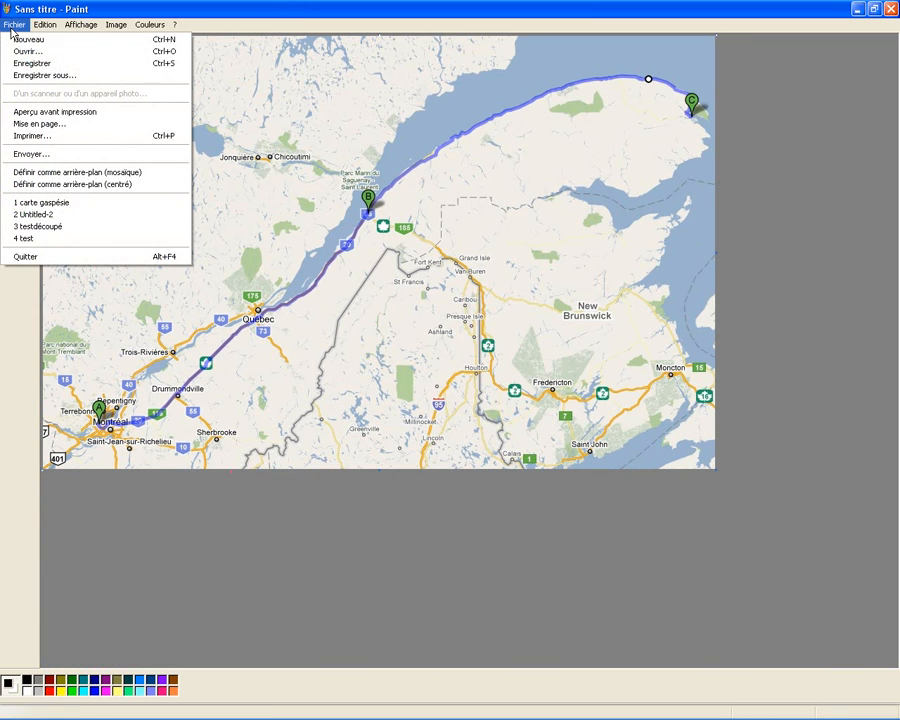
{"action": "left_click", "coordinate": [42, 76]}
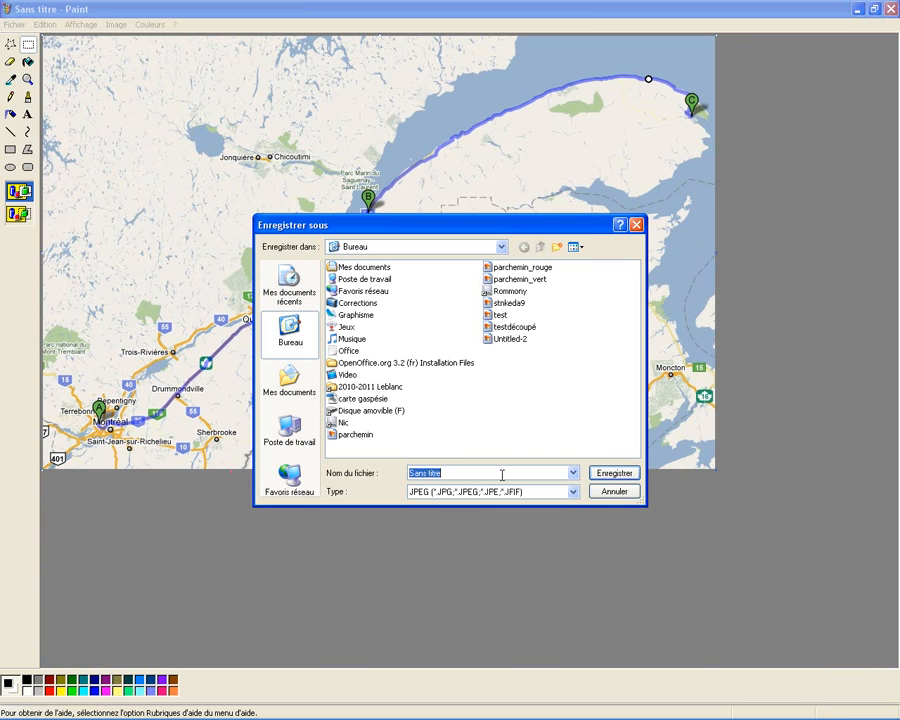
{"action": "type", "text": "cart"}
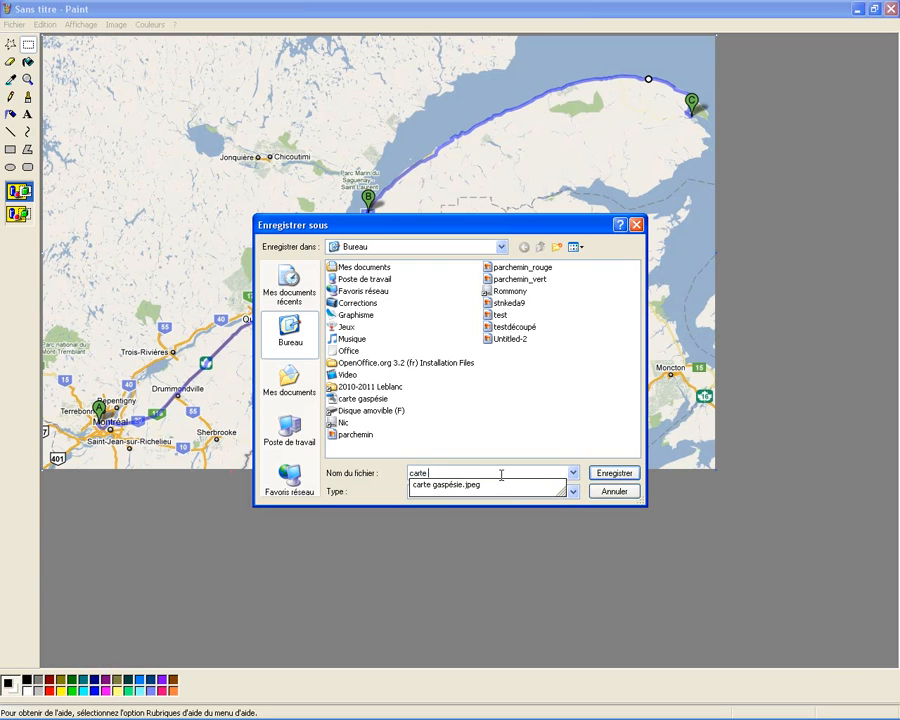
{"action": "type", "text": "e"}
{"action": "left_click", "coordinate": [385, 399]}
{"action": "left_click", "coordinate": [512, 468]}
{"action": "left_click", "coordinate": [512, 471]}
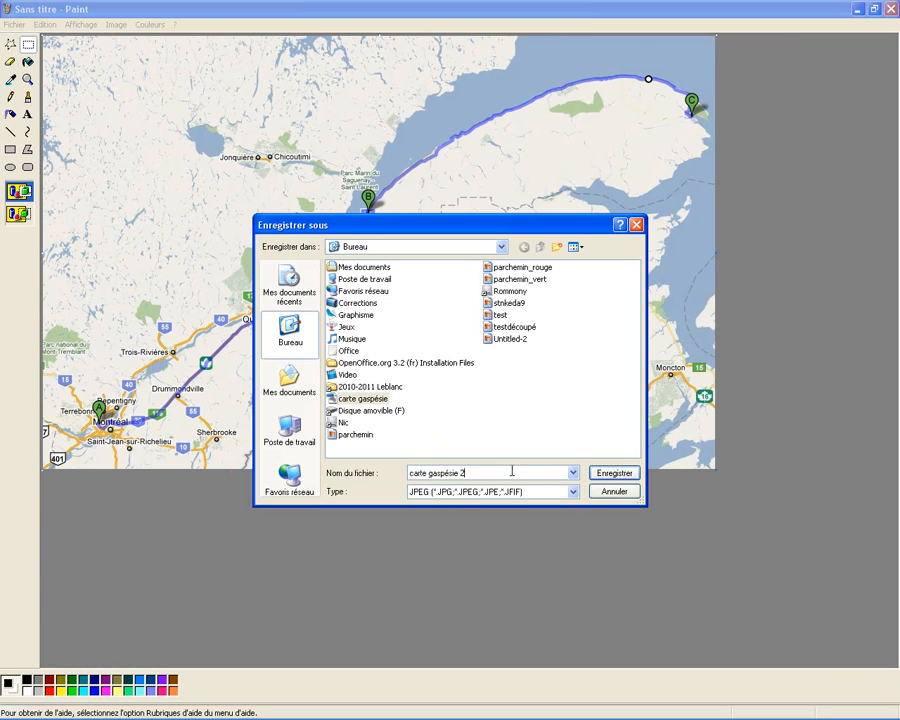
{"action": "type", "text": "2"}
{"action": "key", "text": "Return"}
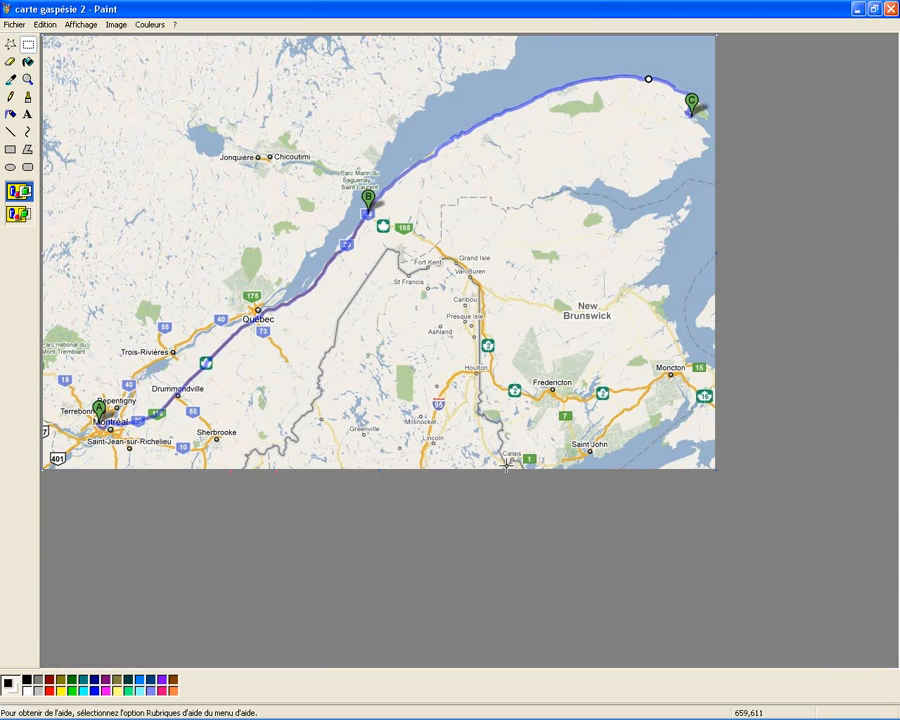
Step: Switch to the Word document "document 03 voyage tourisme" and insert two page breaks before item 2 to make an empty page
{"action": "mouse_move", "coordinate": [466, 714]}
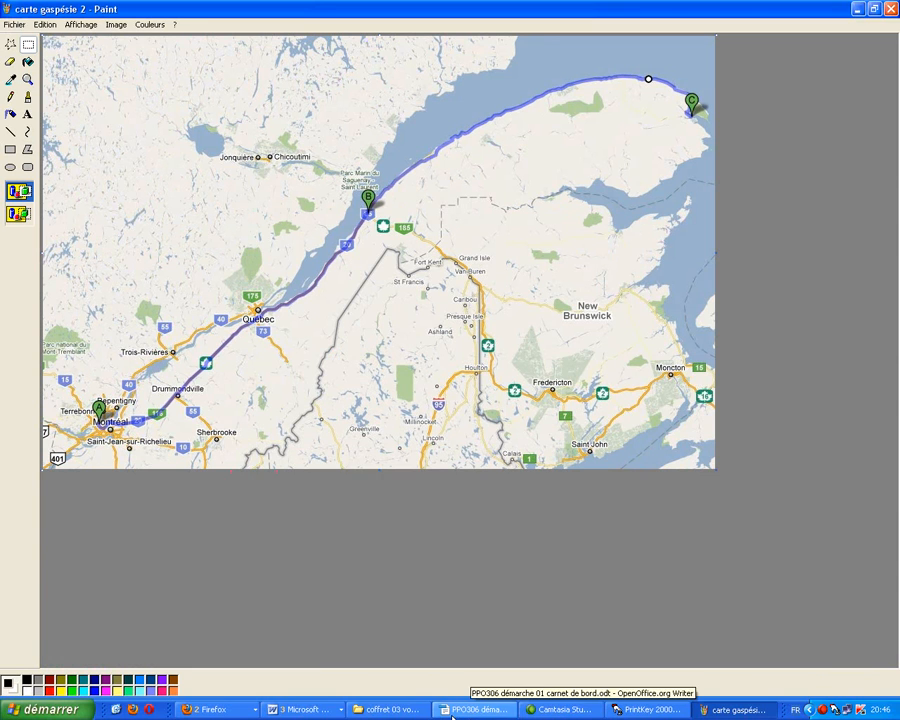
{"action": "left_click", "coordinate": [311, 708]}
{"action": "left_click", "coordinate": [341, 658]}
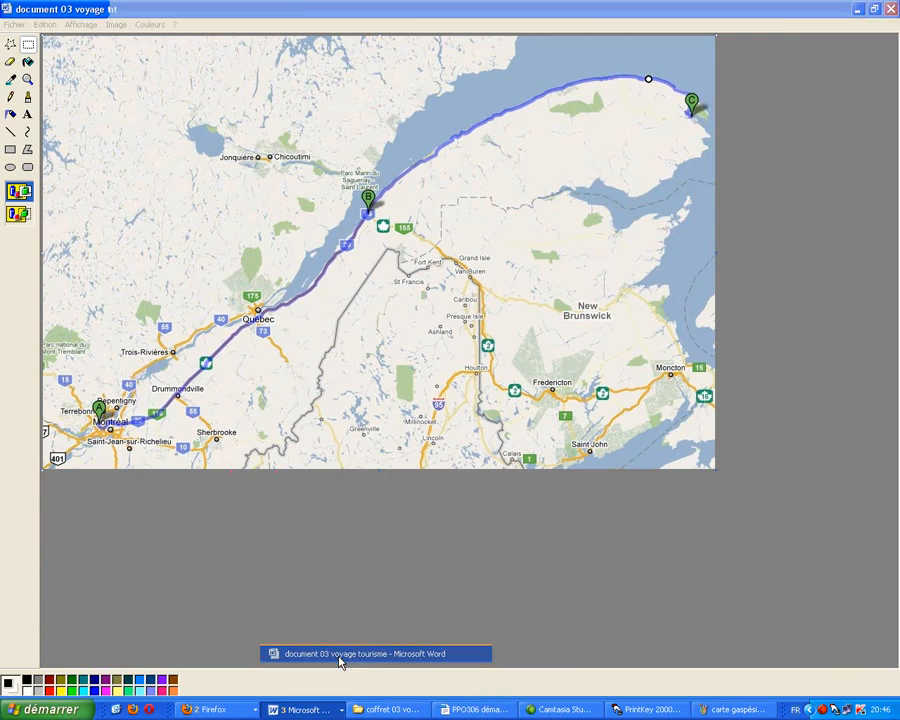
{"action": "scroll", "coordinate": [373, 568], "scroll_direction": "down", "scroll_amount": 1}
{"action": "scroll", "coordinate": [372, 568], "scroll_direction": "up", "scroll_amount": 2}
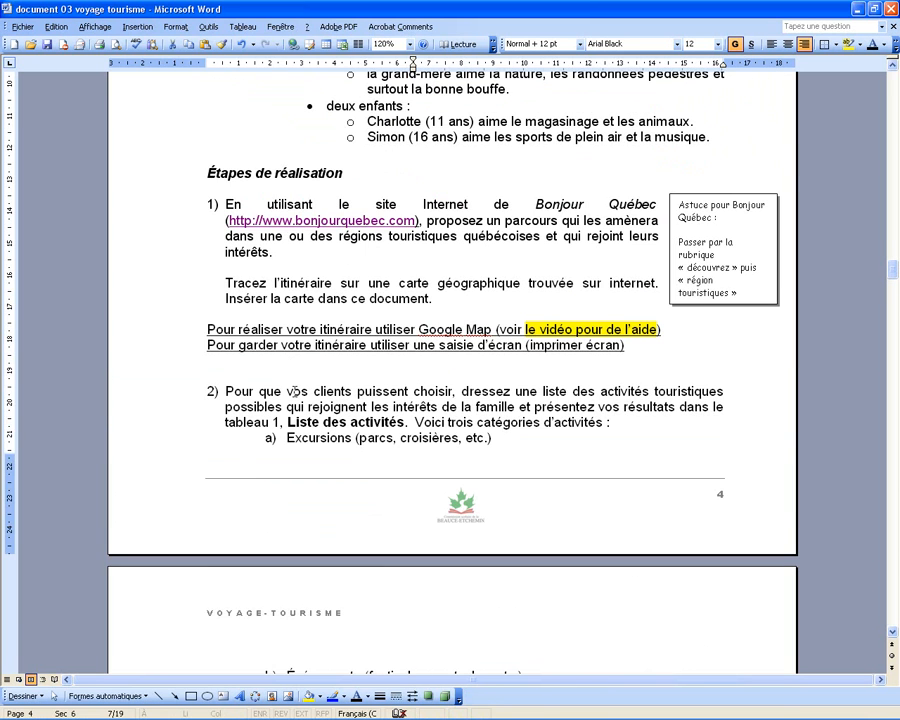
{"action": "key", "text": "ctrl+Return"}
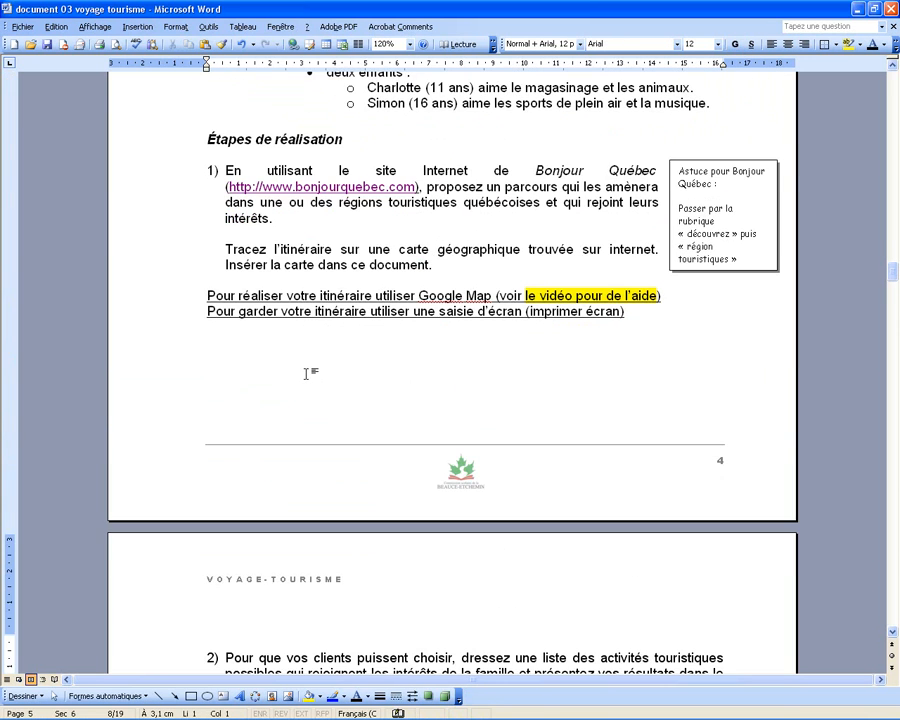
{"action": "key", "text": "ctrl+Return"}
Step: Insert the "carte gaspésie 2" picture from the desktop on the empty page and select it
{"action": "scroll", "coordinate": [347, 376], "scroll_direction": "up", "scroll_amount": 5}
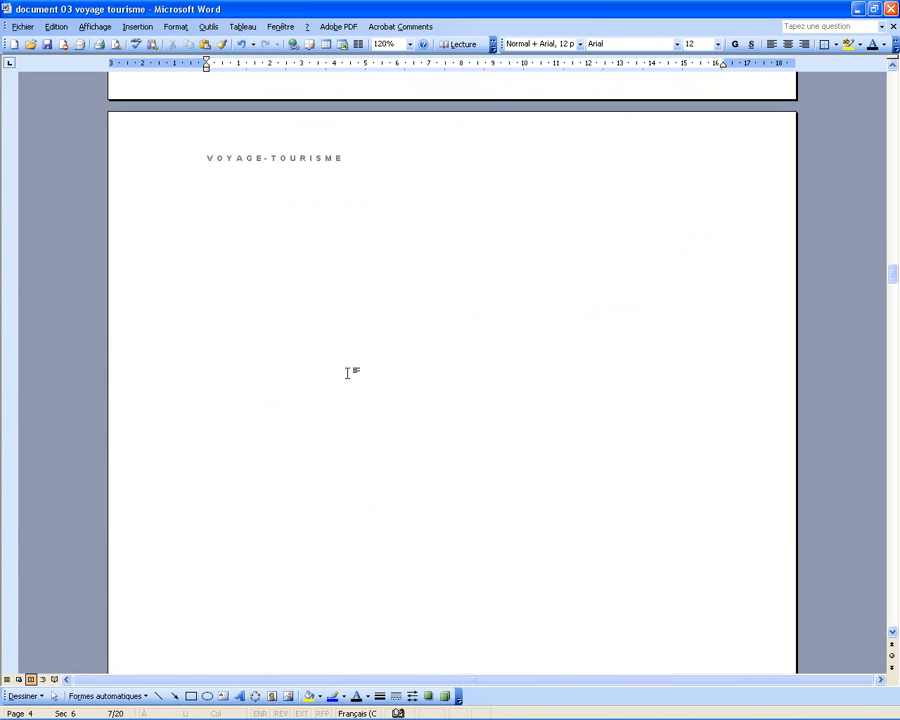
{"action": "left_click", "coordinate": [342, 311]}
{"action": "left_click", "coordinate": [288, 696]}
{"action": "left_click", "coordinate": [242, 322]}
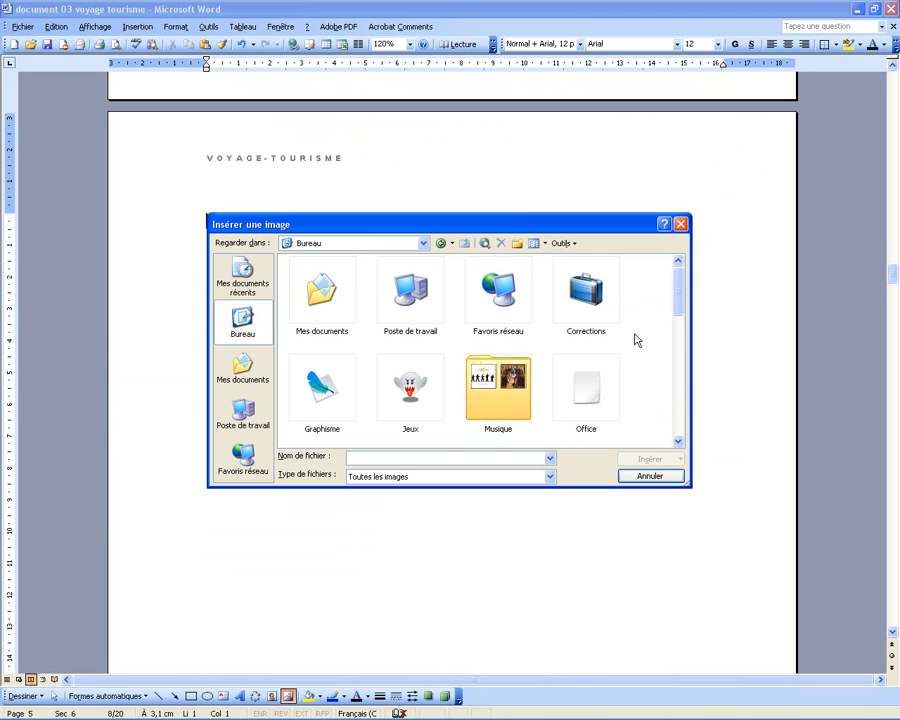
{"action": "left_click_drag", "start_coordinate": [678, 289], "coordinate": [673, 358]}
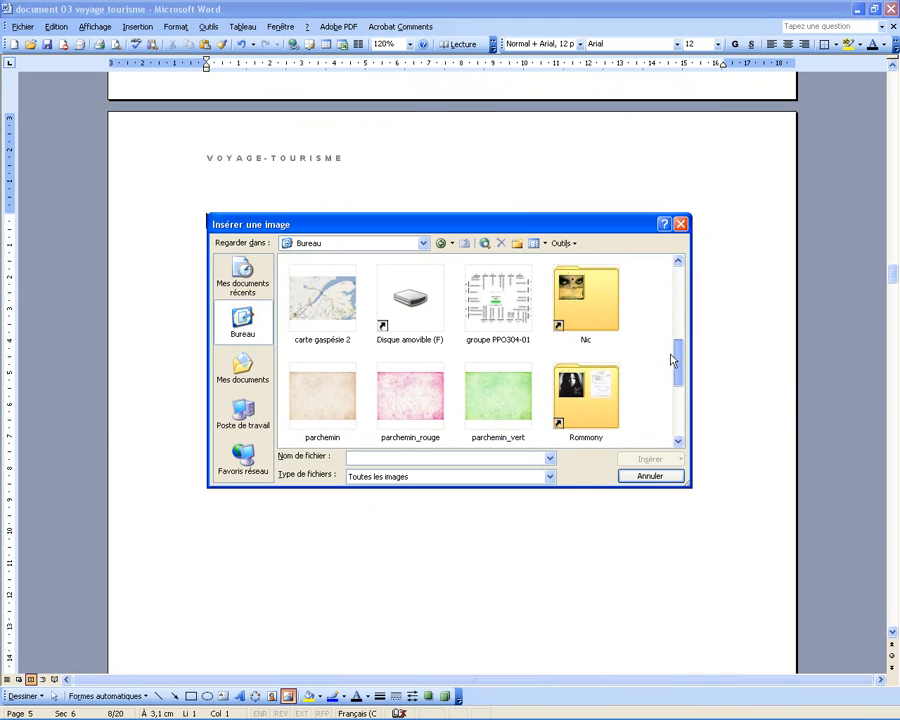
{"action": "double_click", "coordinate": [307, 315]}
{"action": "key", "text": "shift+Left"}
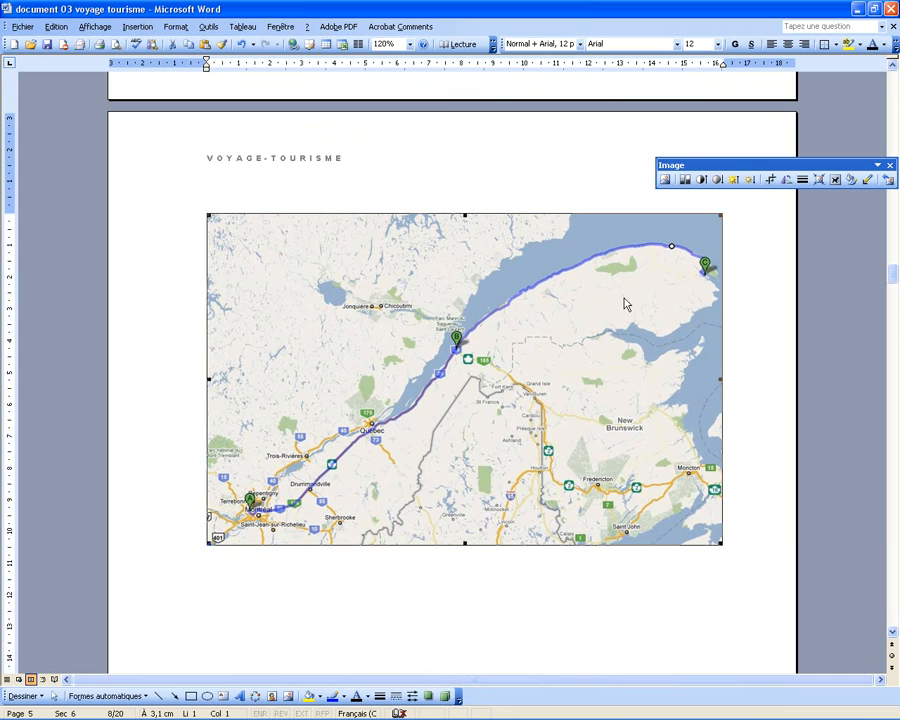
{"action": "mouse_move", "coordinate": [860, 712]}
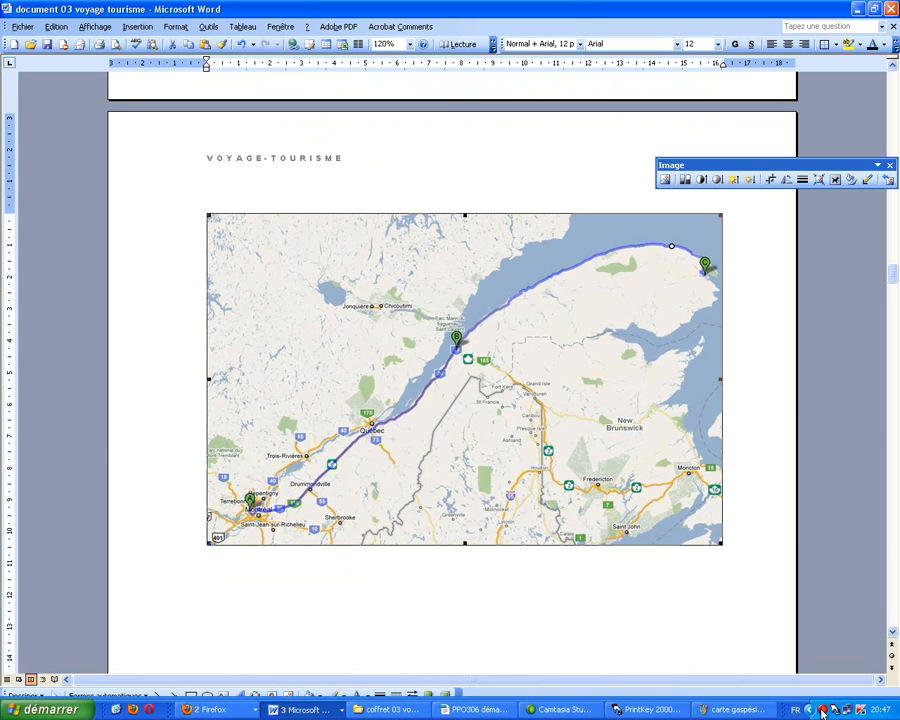